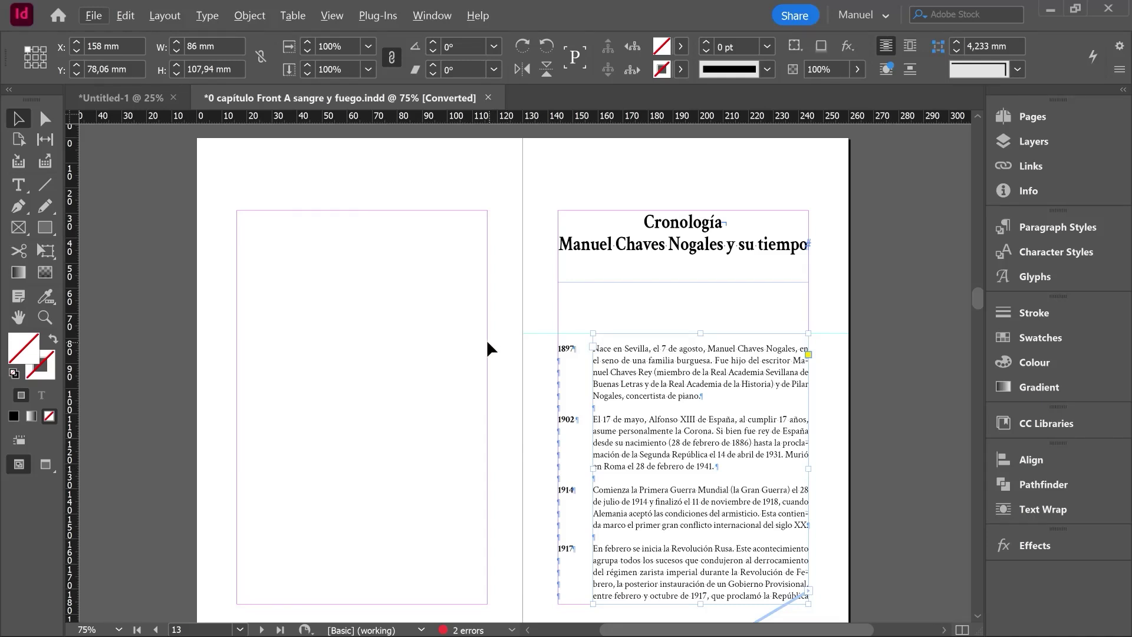
- Scroll through the threaded 'A sangre y fuego' chronology spreads starting at page 13
{"action": "scroll", "coordinate": [485, 340], "scroll_direction": "down", "scroll_amount": 1}
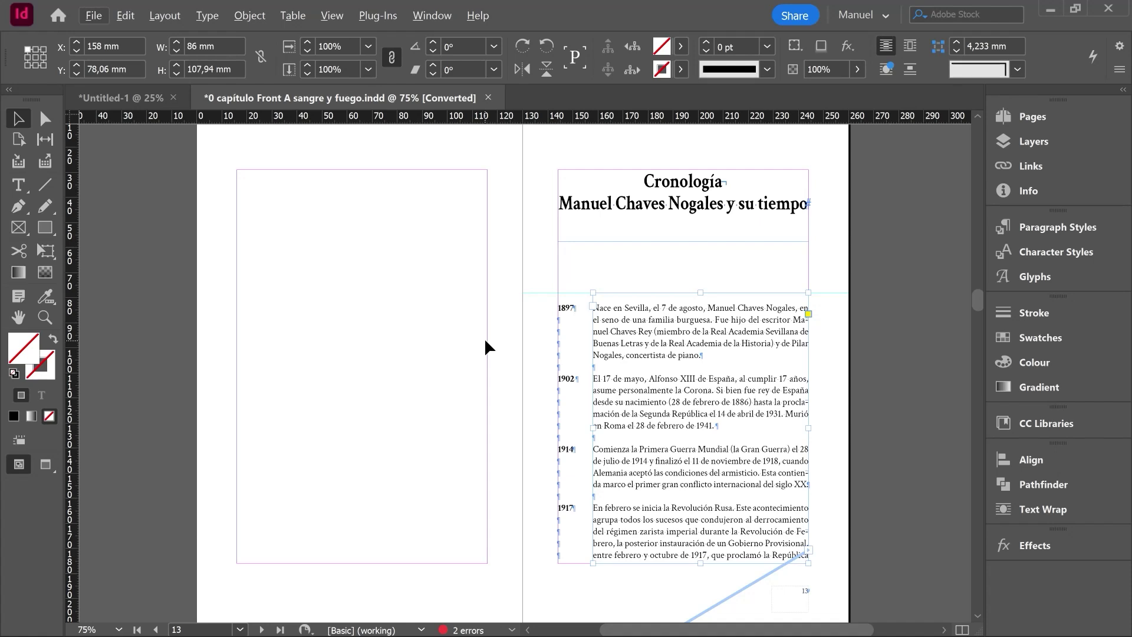
{"action": "scroll", "coordinate": [485, 341], "scroll_direction": "down", "scroll_amount": 10}
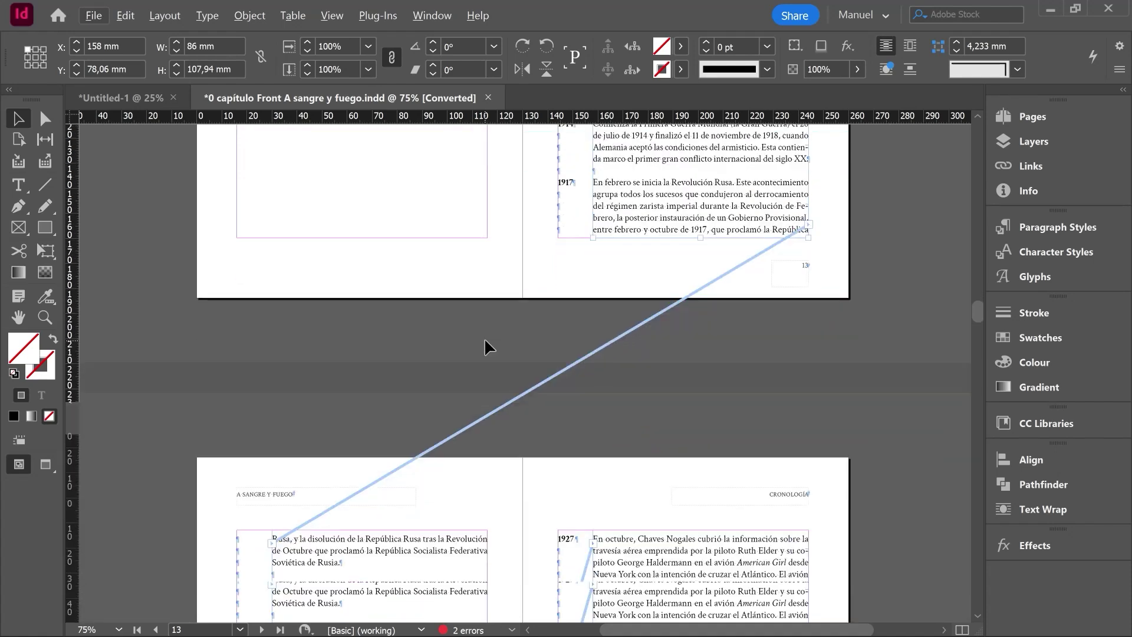
{"action": "scroll", "coordinate": [485, 341], "scroll_direction": "up", "scroll_amount": 12}
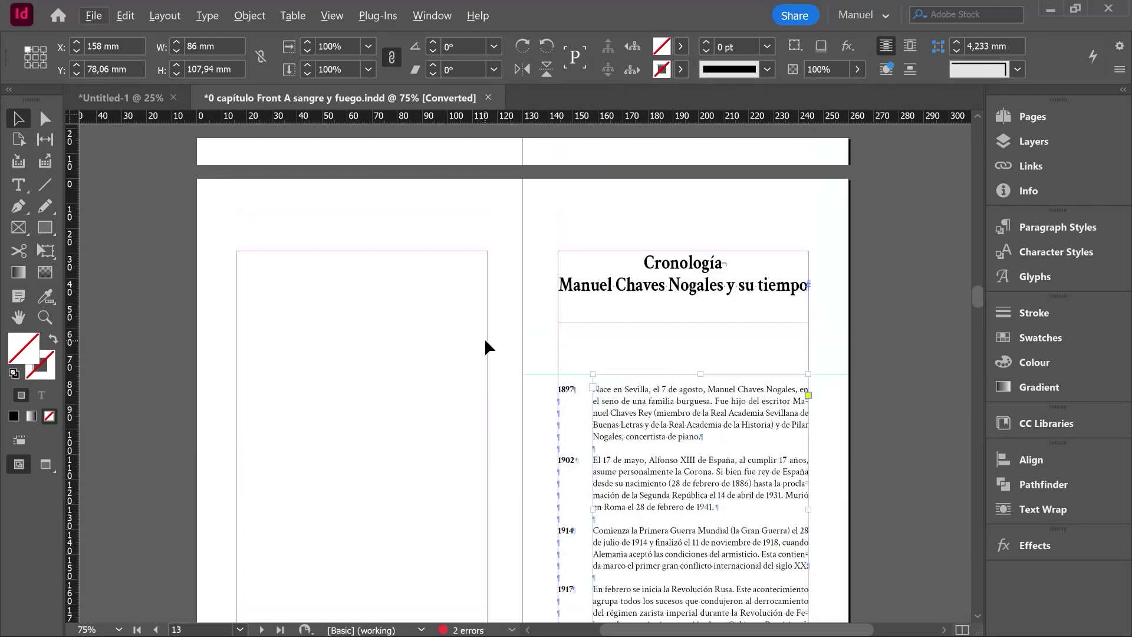
{"action": "scroll", "coordinate": [485, 341], "scroll_direction": "down", "scroll_amount": 1}
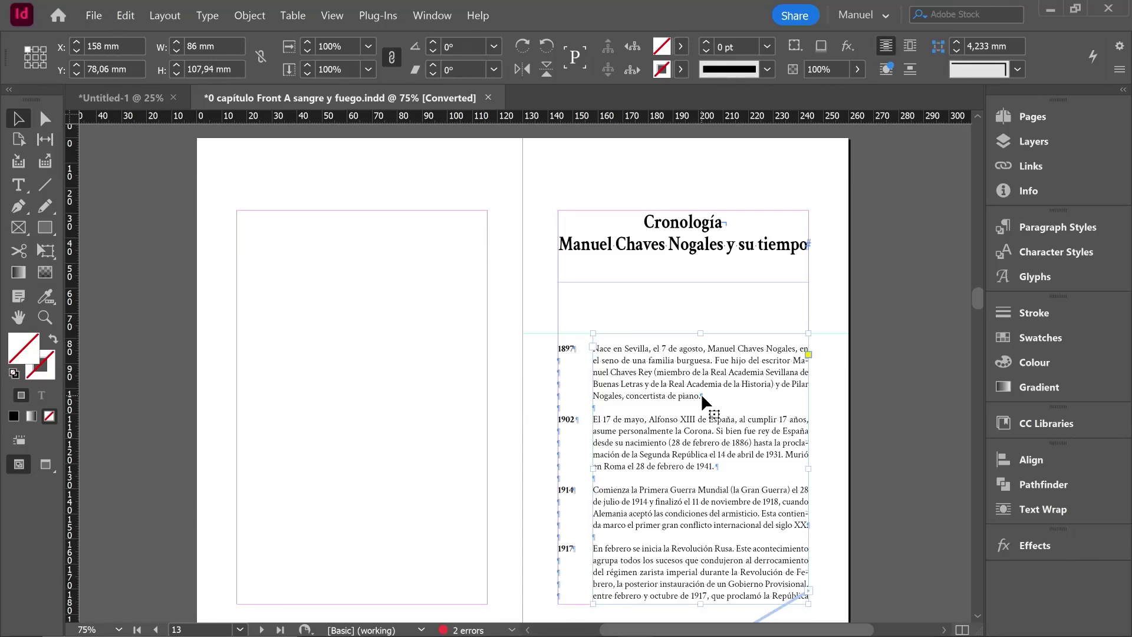
{"action": "scroll", "coordinate": [702, 394], "scroll_direction": "down", "scroll_amount": 7}
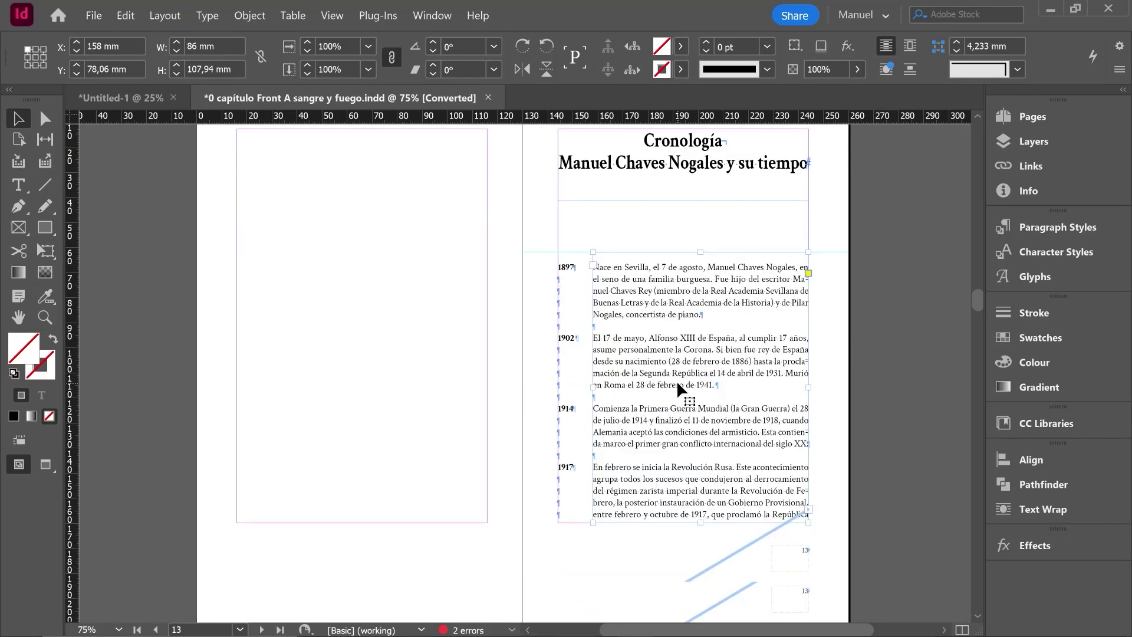
{"action": "scroll", "coordinate": [680, 377], "scroll_direction": "down", "scroll_amount": 1}
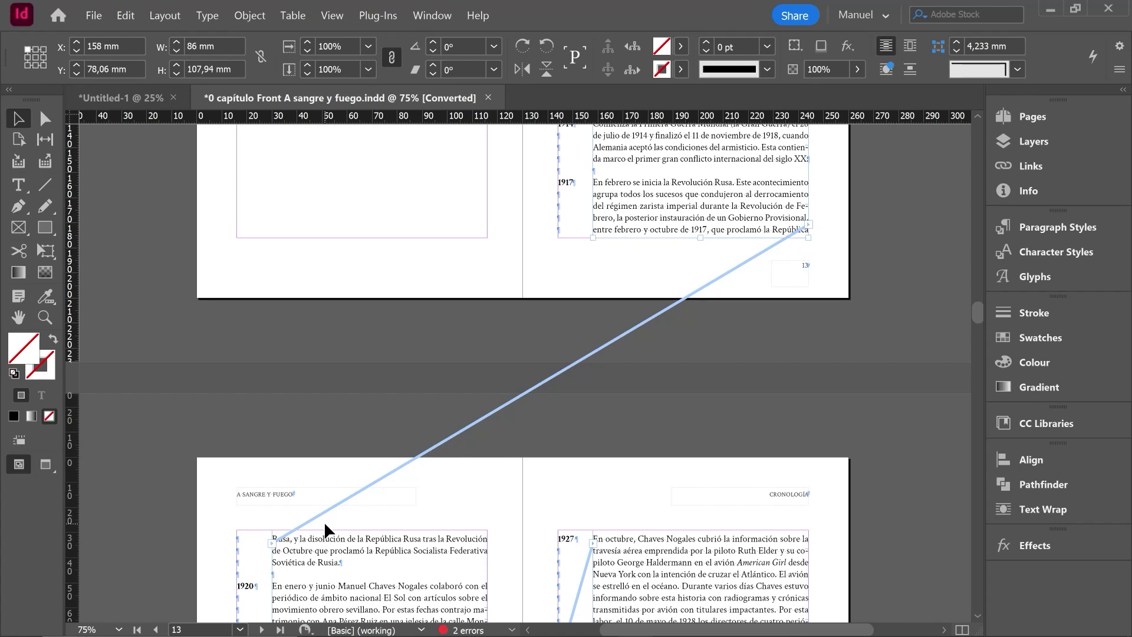
{"action": "scroll", "coordinate": [323, 521], "scroll_direction": "down", "scroll_amount": 2}
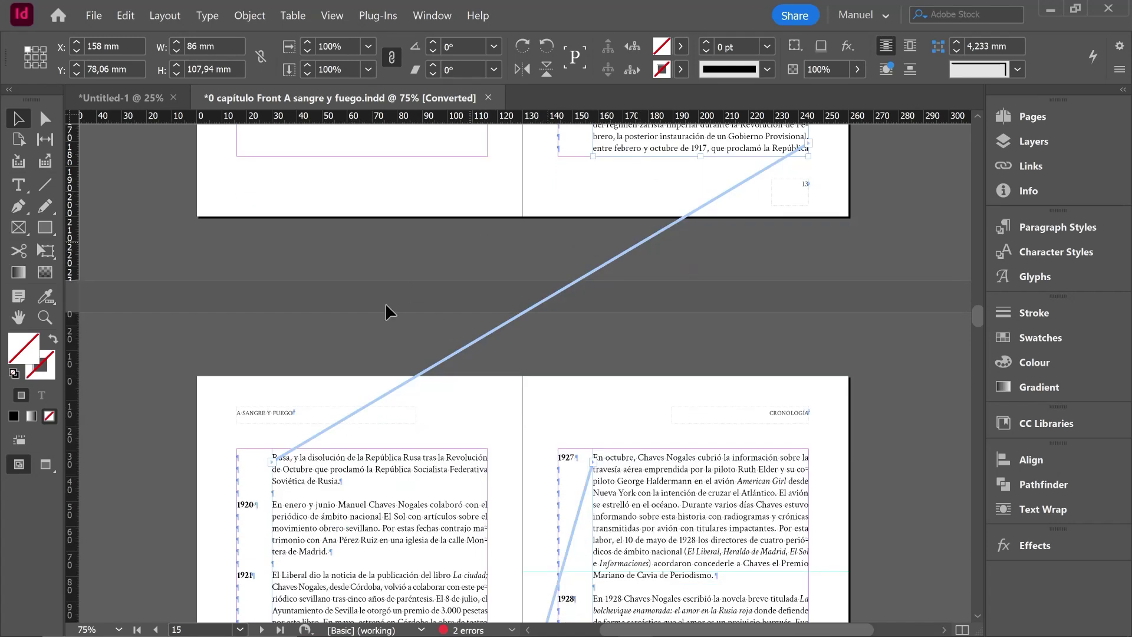
{"action": "scroll", "coordinate": [355, 348], "scroll_direction": "down", "scroll_amount": 4}
- Select the chronology text frame, review the spreads through page 21, then switch to Untitled-1
{"action": "left_click", "coordinate": [354, 386]}
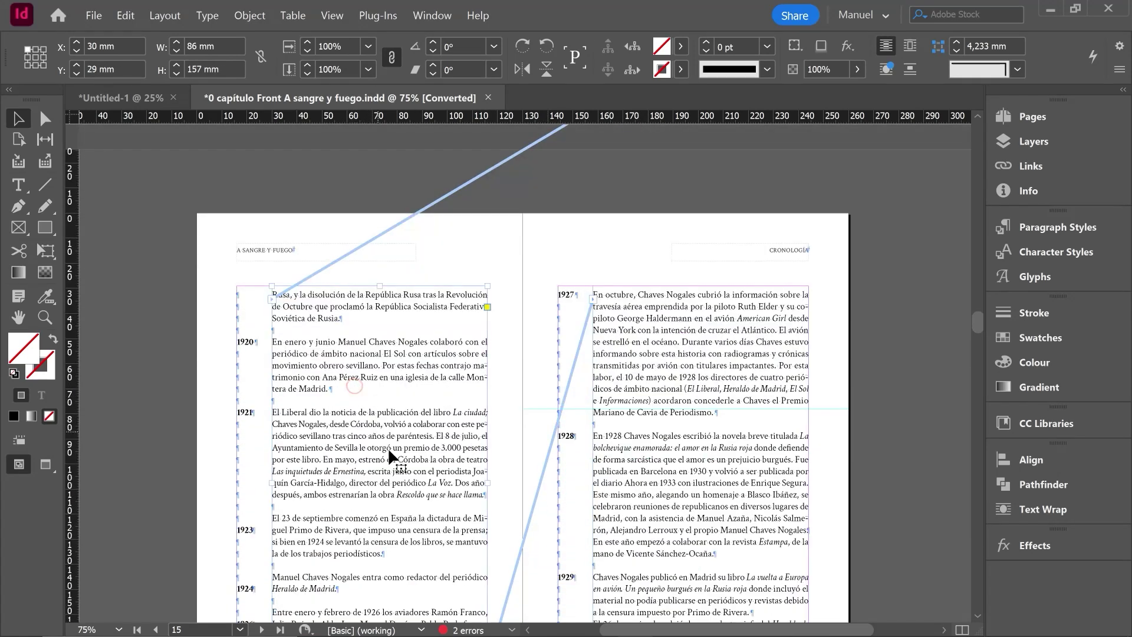
{"action": "scroll", "coordinate": [387, 446], "scroll_direction": "down", "scroll_amount": 12}
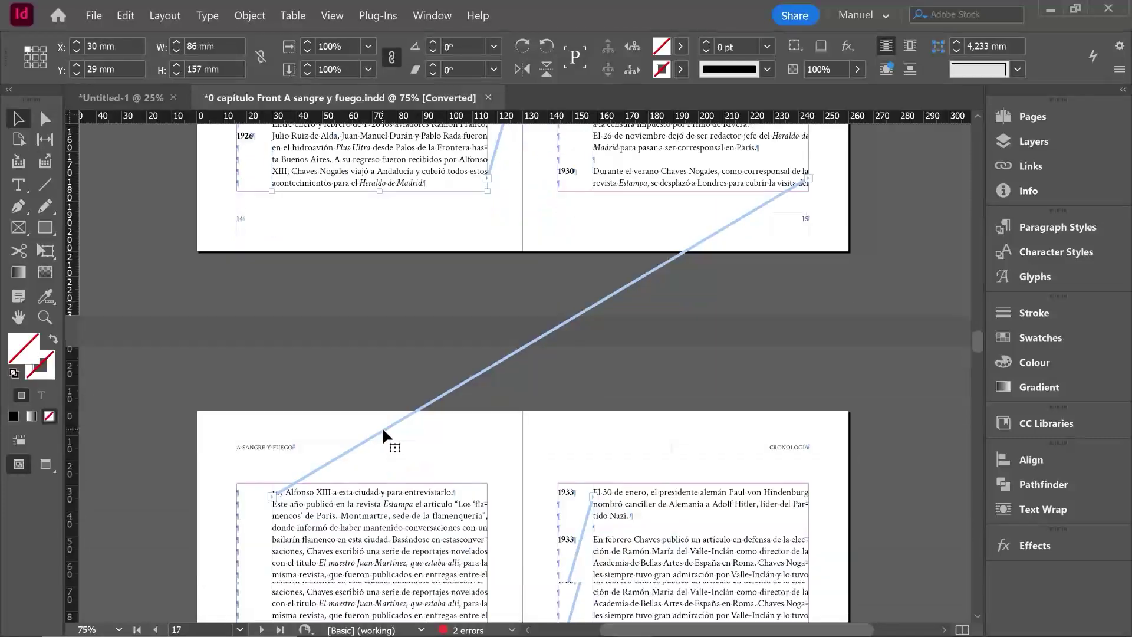
{"action": "scroll", "coordinate": [382, 430], "scroll_direction": "down", "scroll_amount": 5}
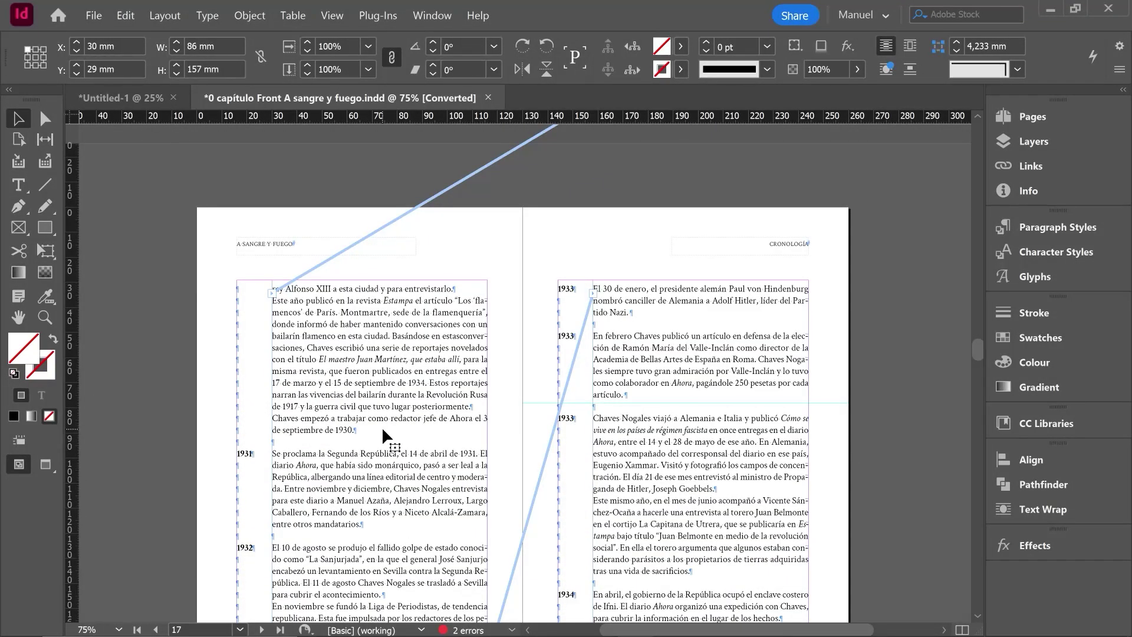
{"action": "scroll", "coordinate": [382, 429], "scroll_direction": "down", "scroll_amount": 11}
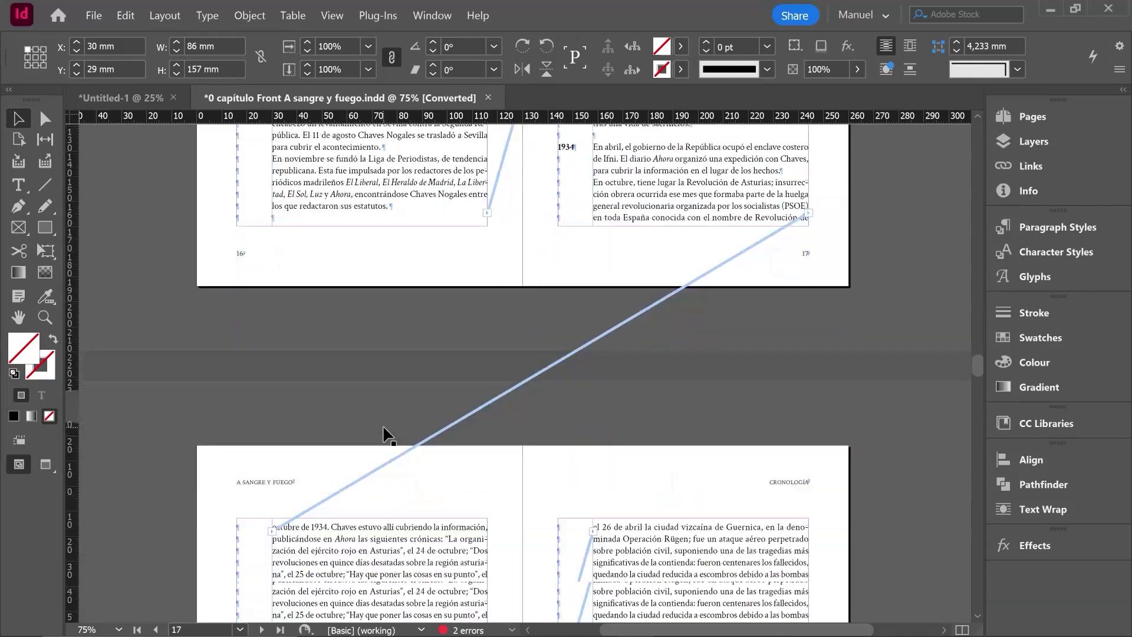
{"action": "scroll", "coordinate": [383, 434], "scroll_direction": "down", "scroll_amount": 11}
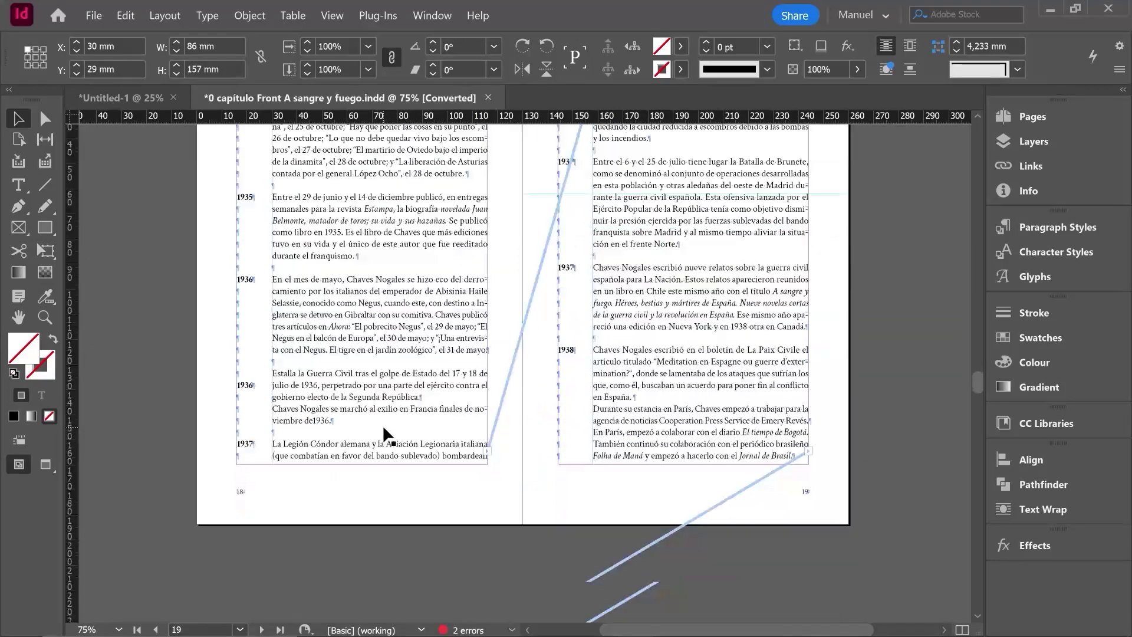
{"action": "scroll", "coordinate": [386, 437], "scroll_direction": "down", "scroll_amount": 11}
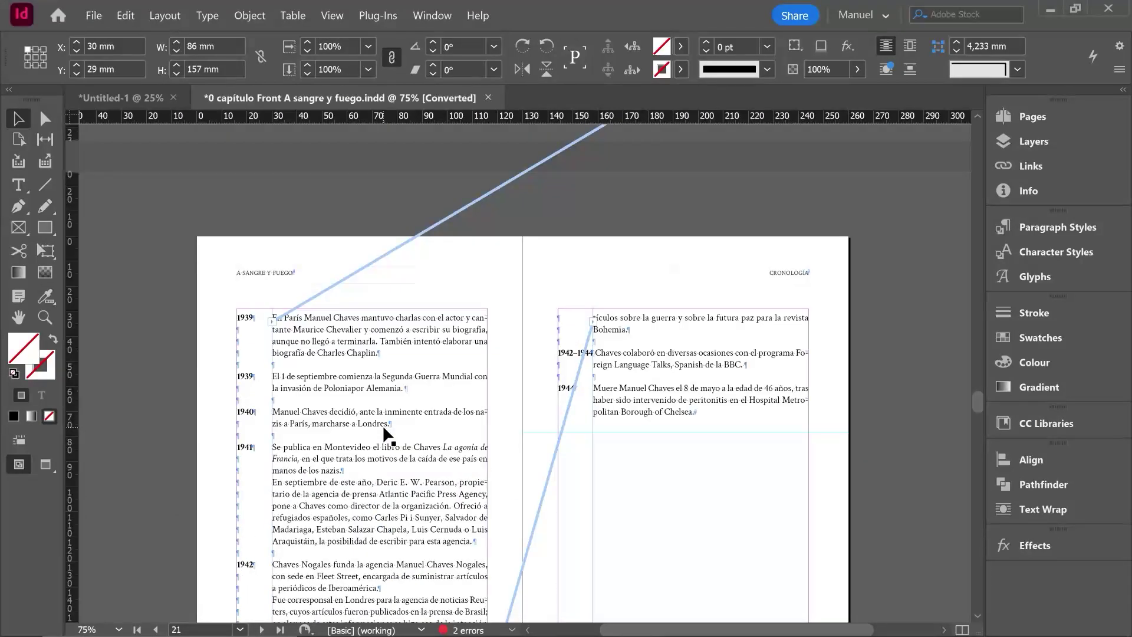
{"action": "key", "text": "ctrl+Tab"}
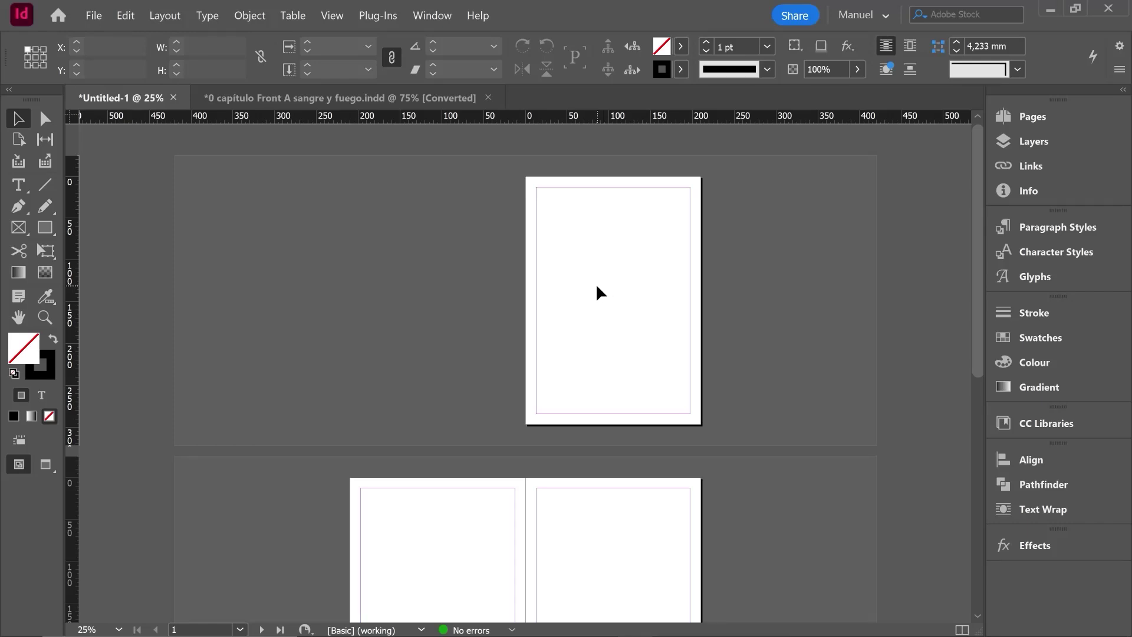
- At 50% zoom, draw three text frames: top left, wide mid-right, and bottom left
{"action": "scroll", "coordinate": [595, 283], "scroll_direction": "down", "scroll_amount": 8}
{"action": "key", "text": "ctrl+="}
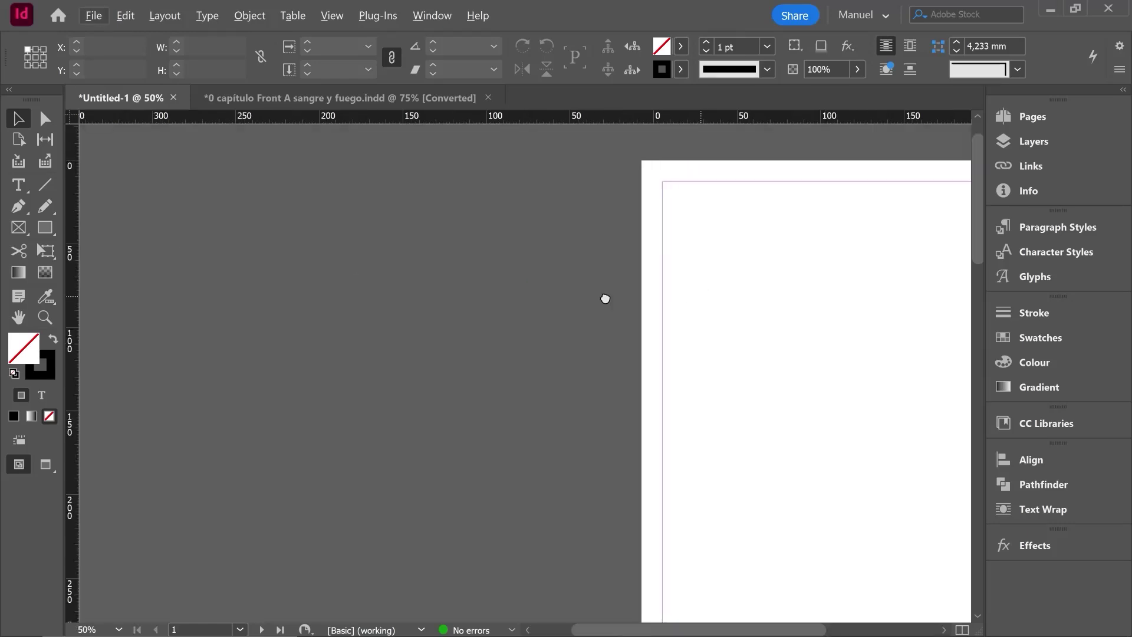
{"action": "left_click_drag", "start_coordinate": [605, 298], "coordinate": [375, 277]}
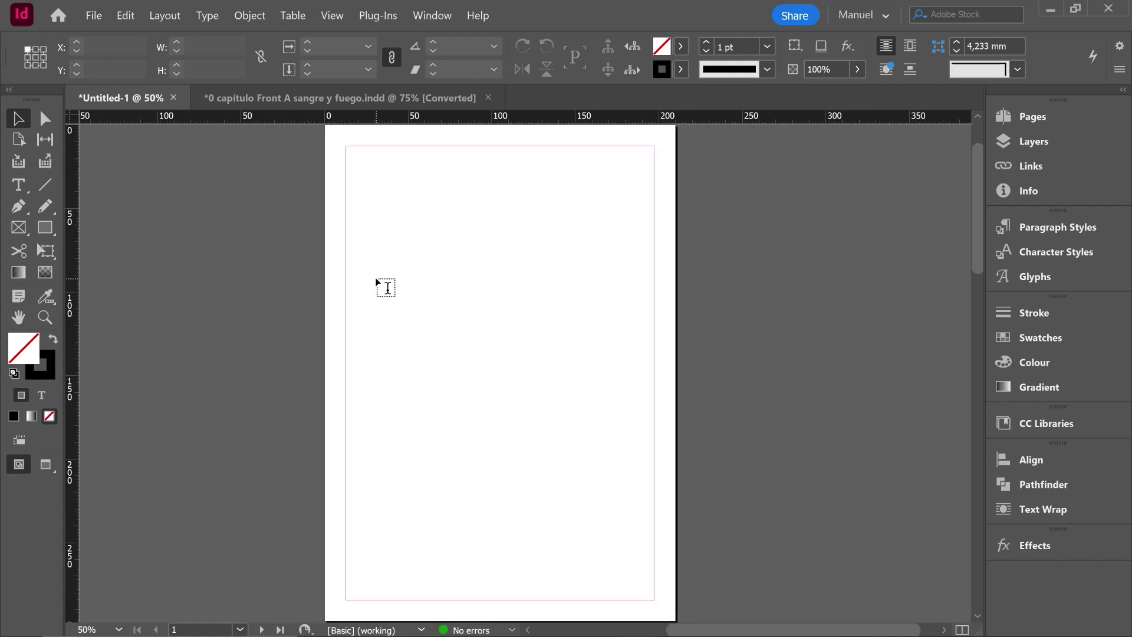
{"action": "left_click_drag", "start_coordinate": [366, 188], "coordinate": [490, 305]}
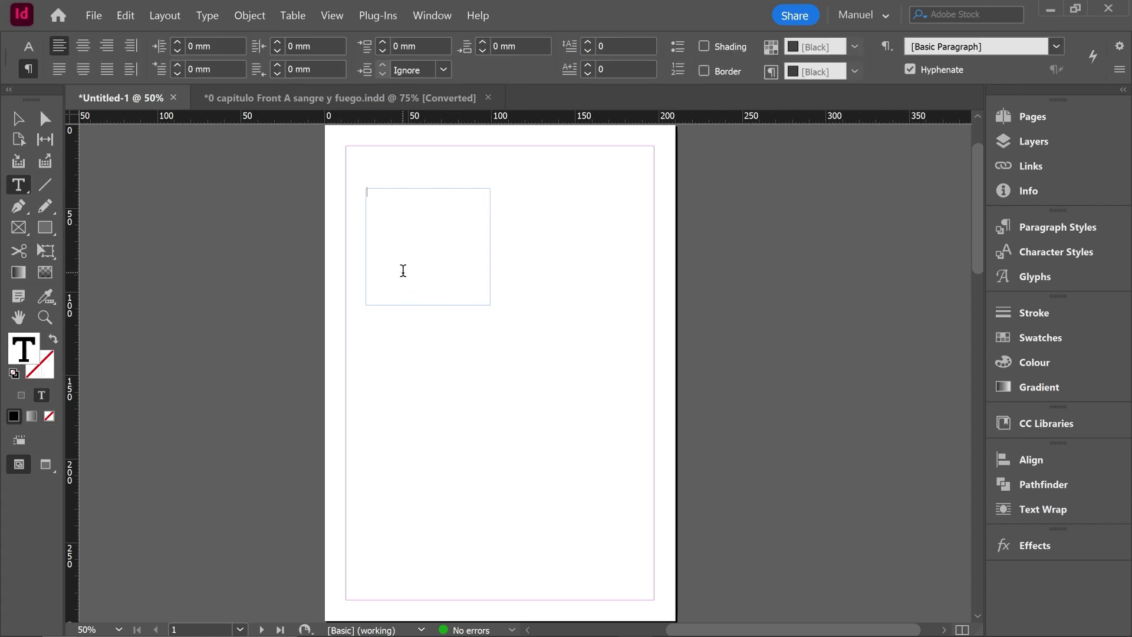
{"action": "left_click_drag", "start_coordinate": [442, 376], "coordinate": [654, 455]}
{"action": "left_click_drag", "start_coordinate": [347, 503], "coordinate": [514, 599]}
- With the Selection tool, check each frame and leave the 74,25 × 69,75 mm top-left frame selected
{"action": "left_click", "coordinate": [19, 120]}
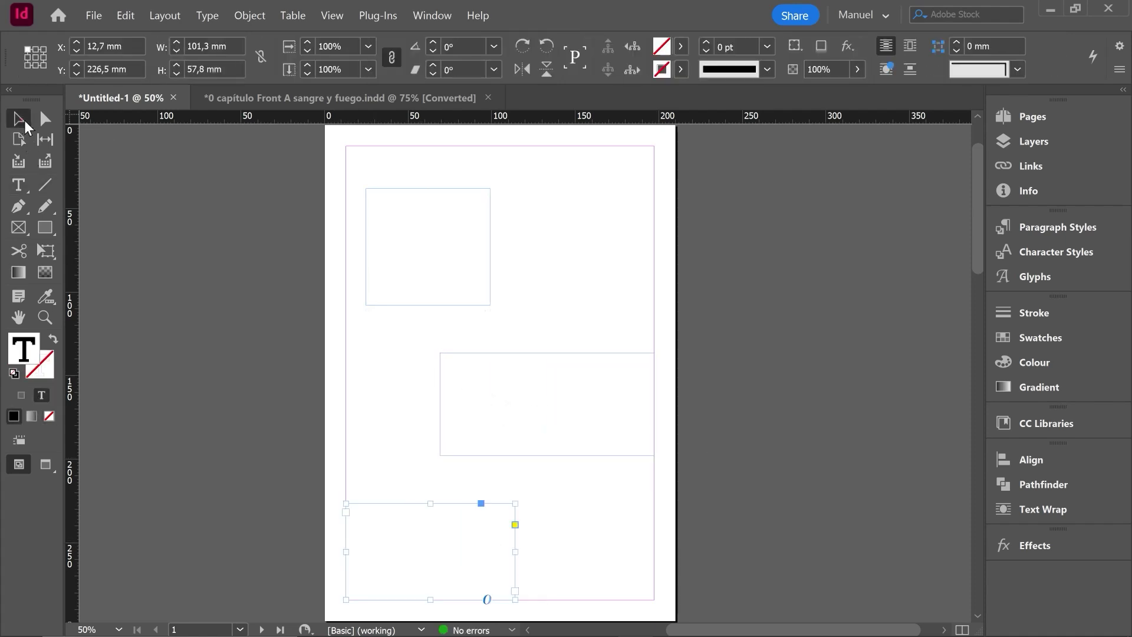
{"action": "left_click", "coordinate": [487, 284]}
{"action": "left_click", "coordinate": [527, 353]}
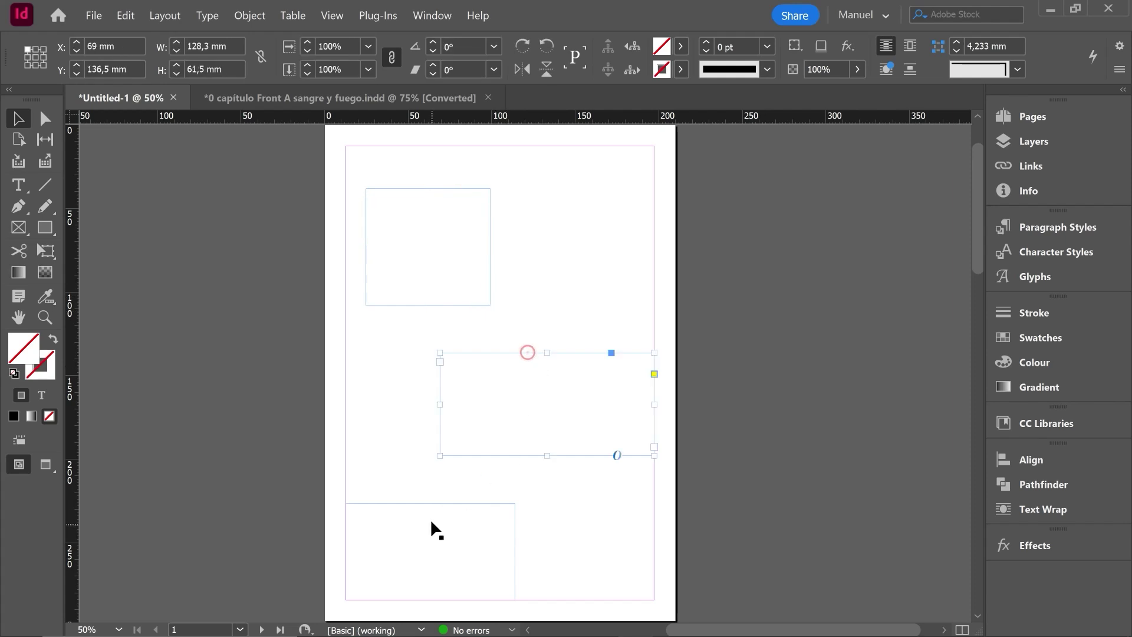
{"action": "left_click", "coordinate": [431, 503]}
{"action": "left_click", "coordinate": [557, 278]}
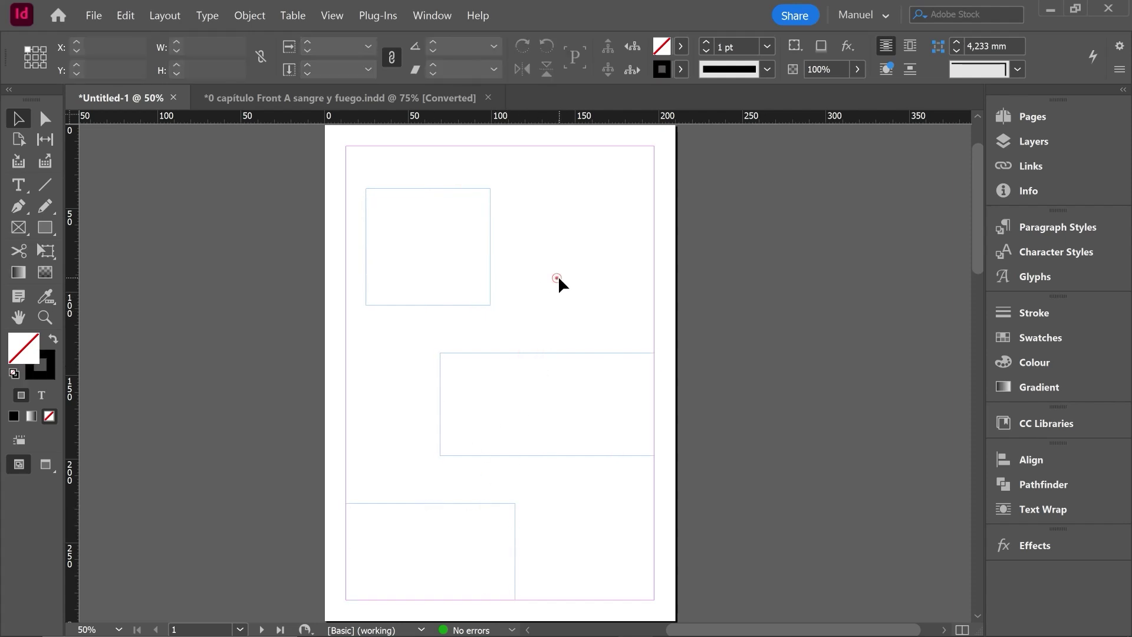
{"action": "left_click", "coordinate": [489, 210]}
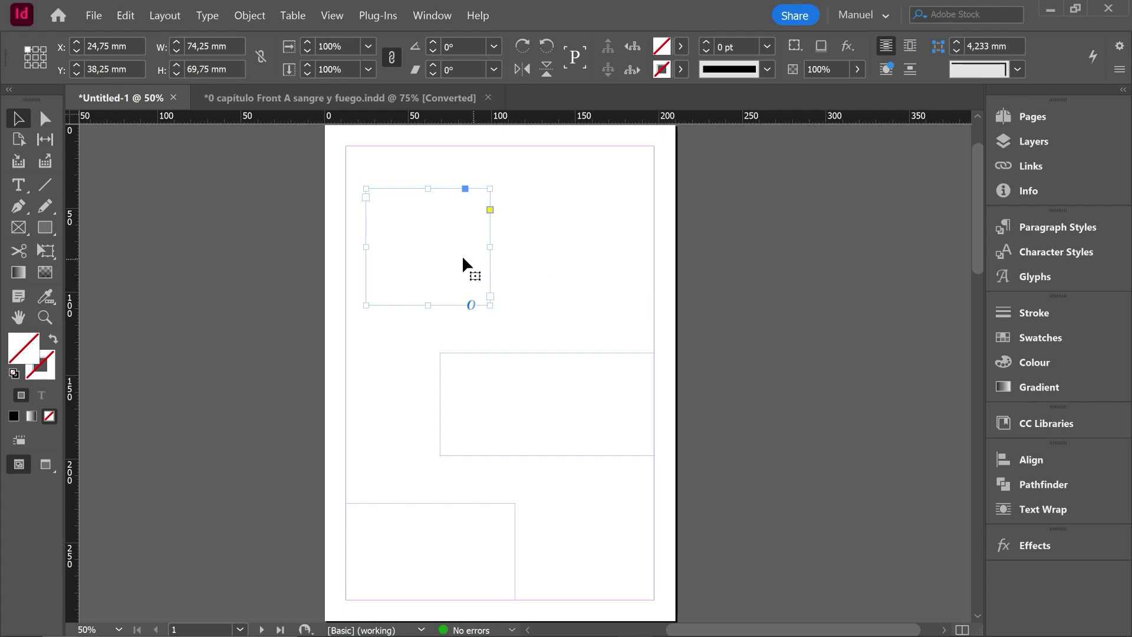
{"action": "double_click", "coordinate": [377, 195]}
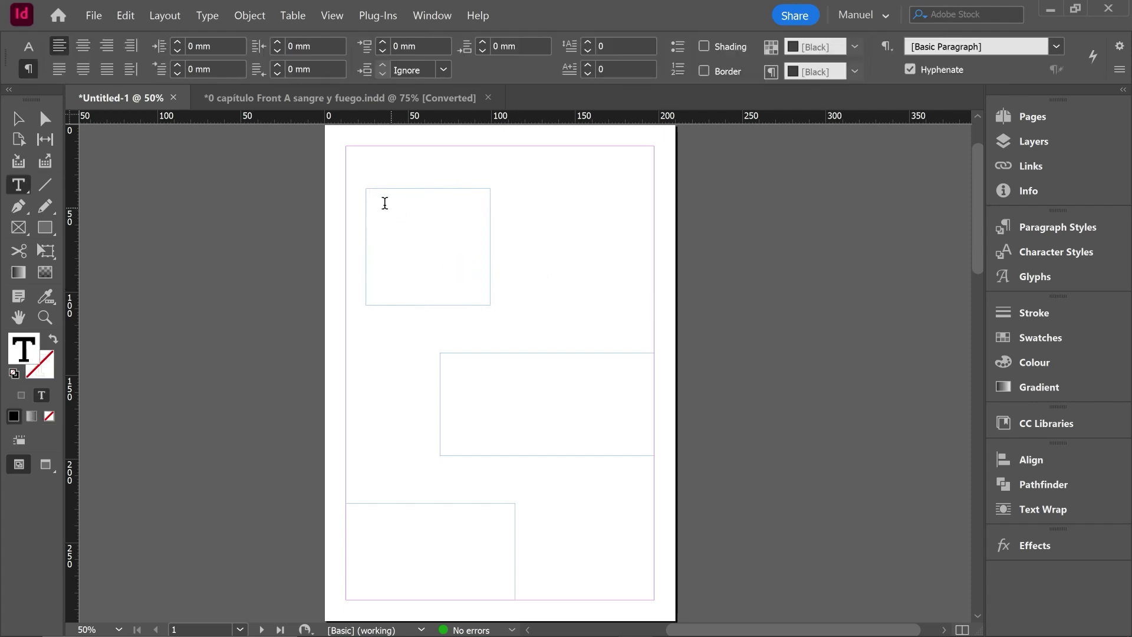
{"action": "right_click", "coordinate": [379, 201]}
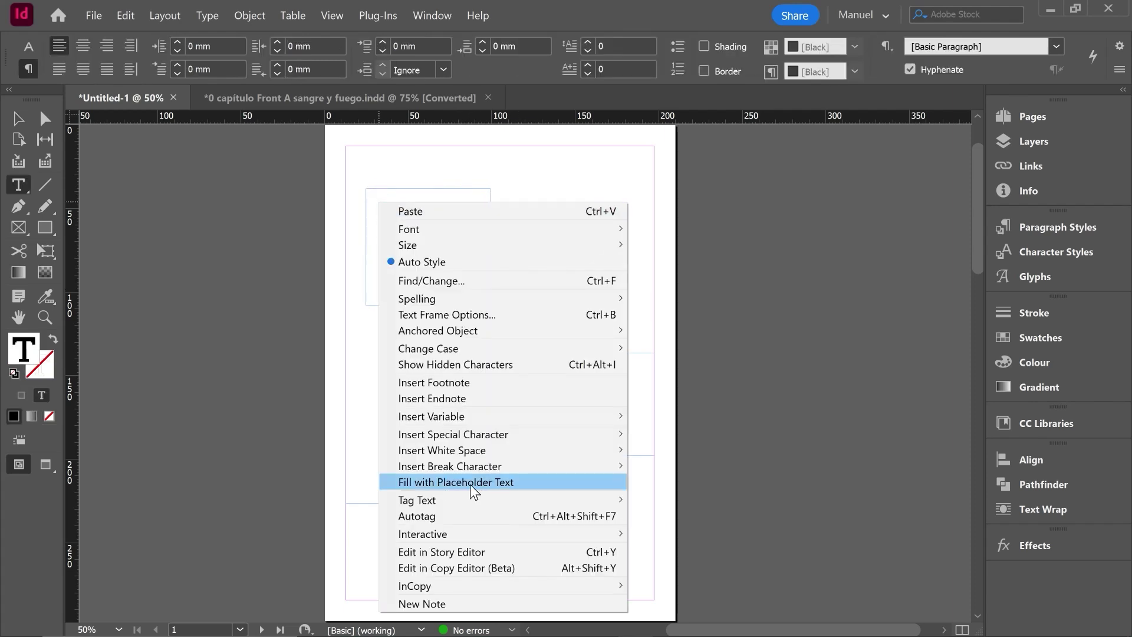
{"action": "left_click", "coordinate": [493, 487]}
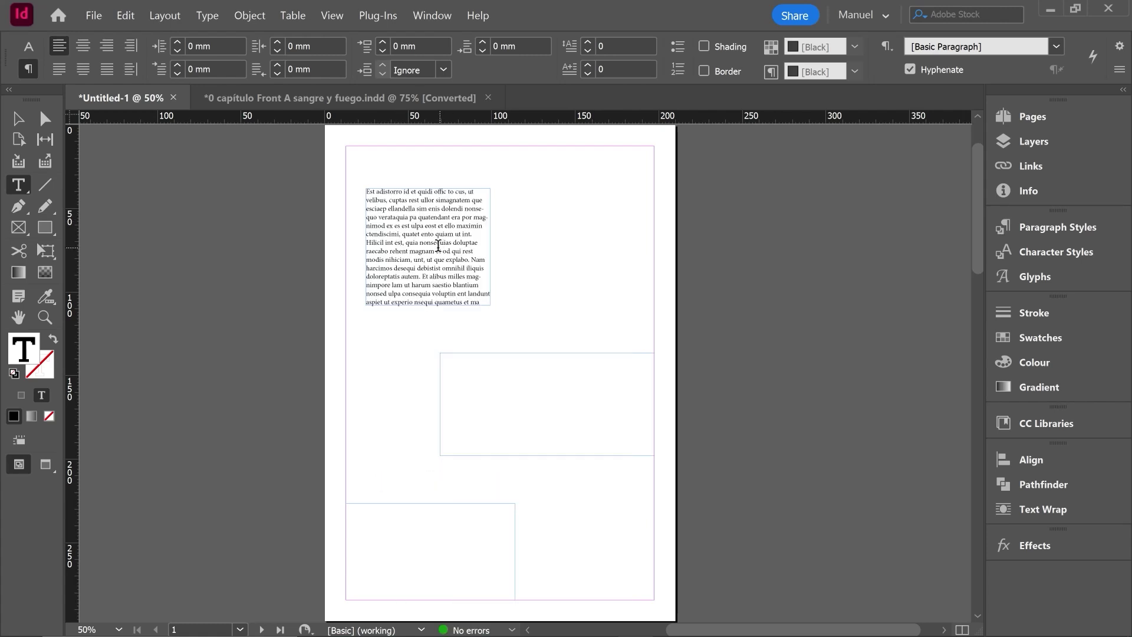
{"action": "key", "text": "Escape"}
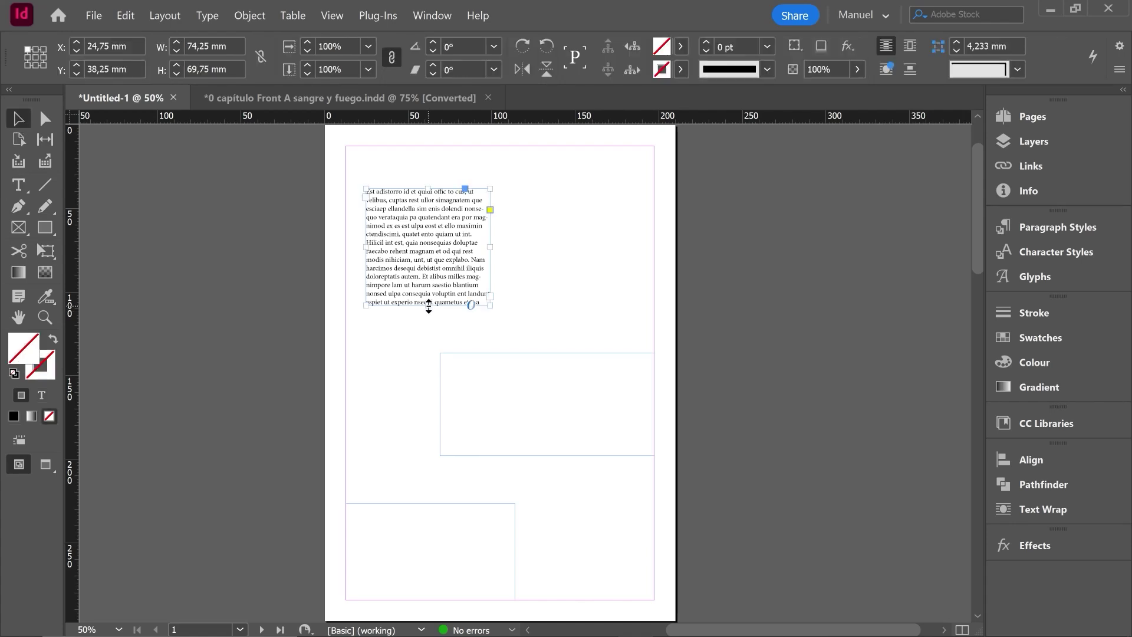
{"action": "left_click_drag", "start_coordinate": [429, 305], "coordinate": [429, 257]}
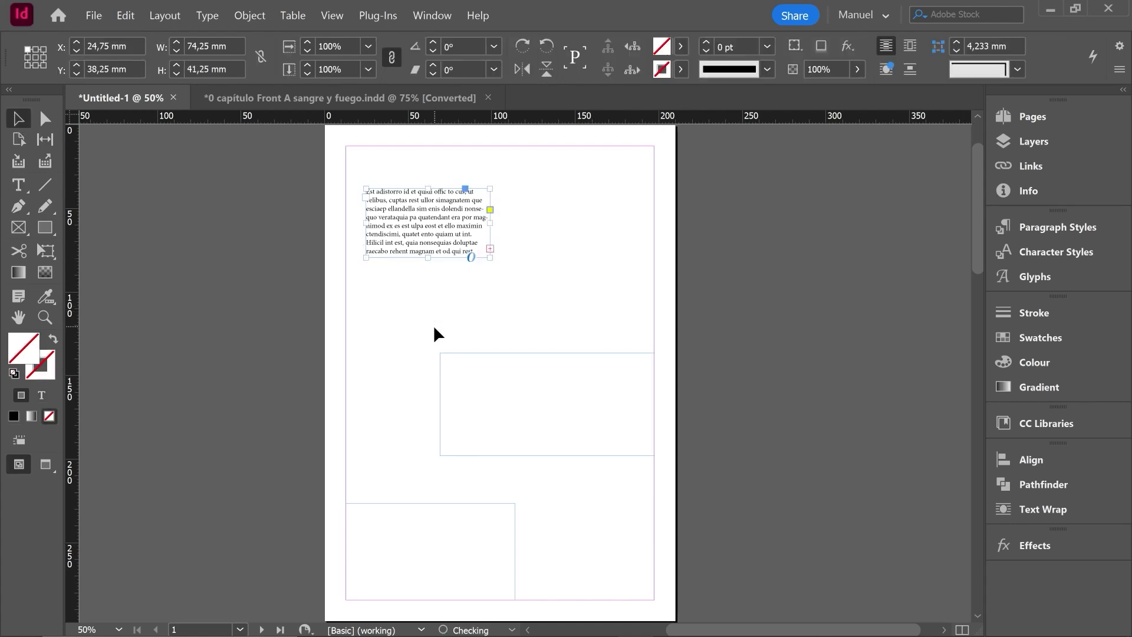
{"action": "scroll", "coordinate": [487, 254], "scroll_direction": "up", "scroll_amount": 2}
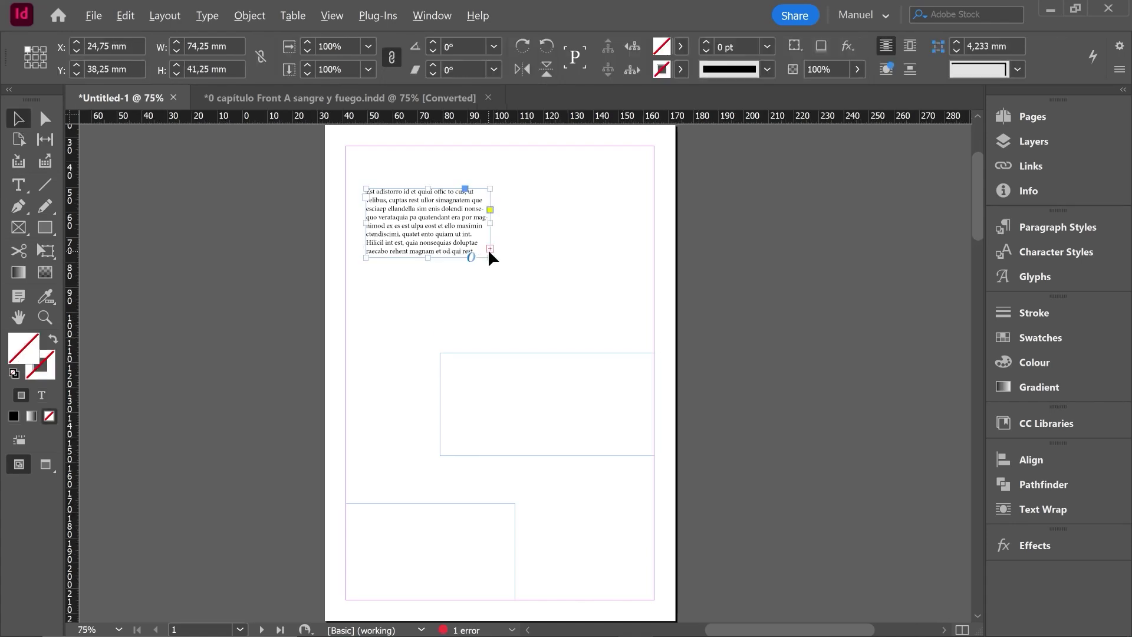
{"action": "key", "text": "alt"}
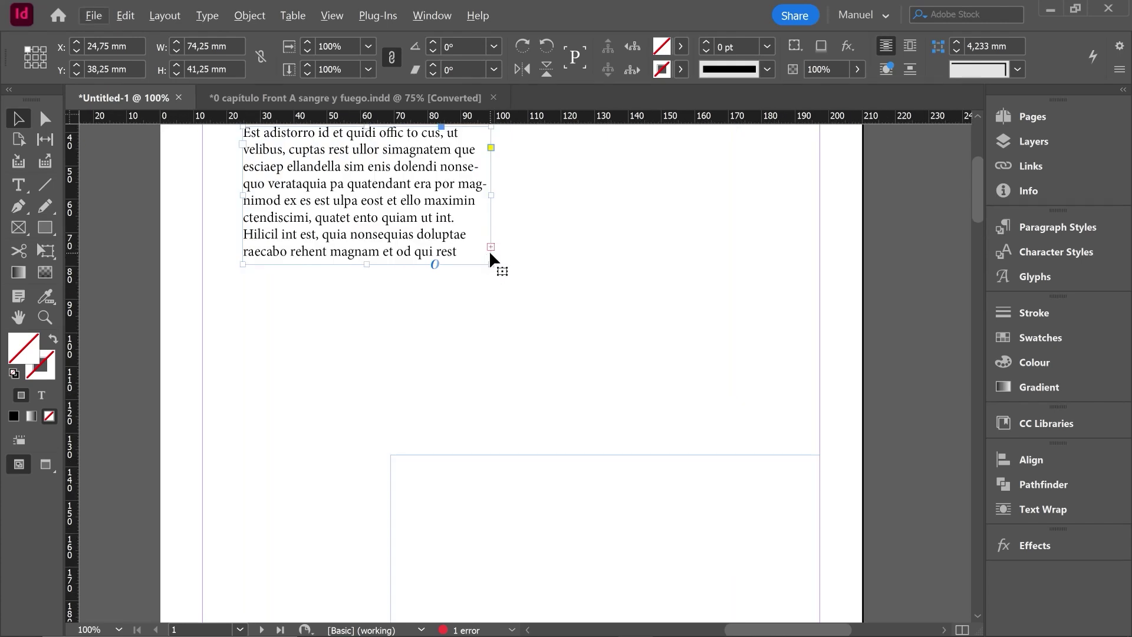
{"action": "key", "text": "alt"}
{"action": "scroll", "coordinate": [523, 293], "scroll_direction": "down", "scroll_amount": 1}
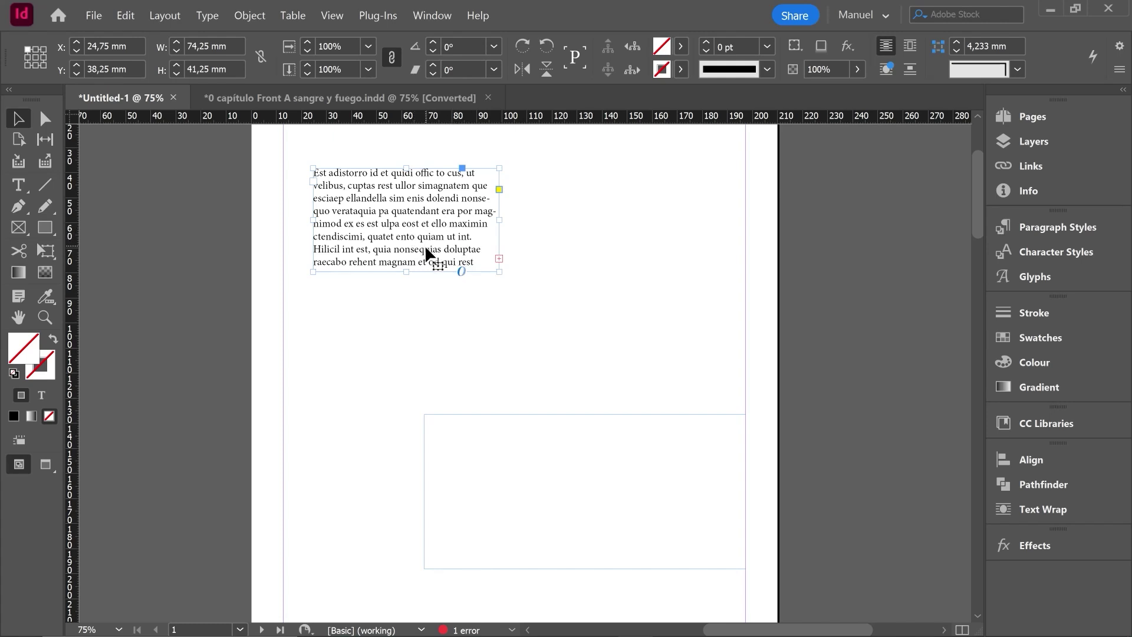
- Load the top-left frame's overset text and flow it into the wide mid-right frame
{"action": "left_click", "coordinate": [499, 259]}
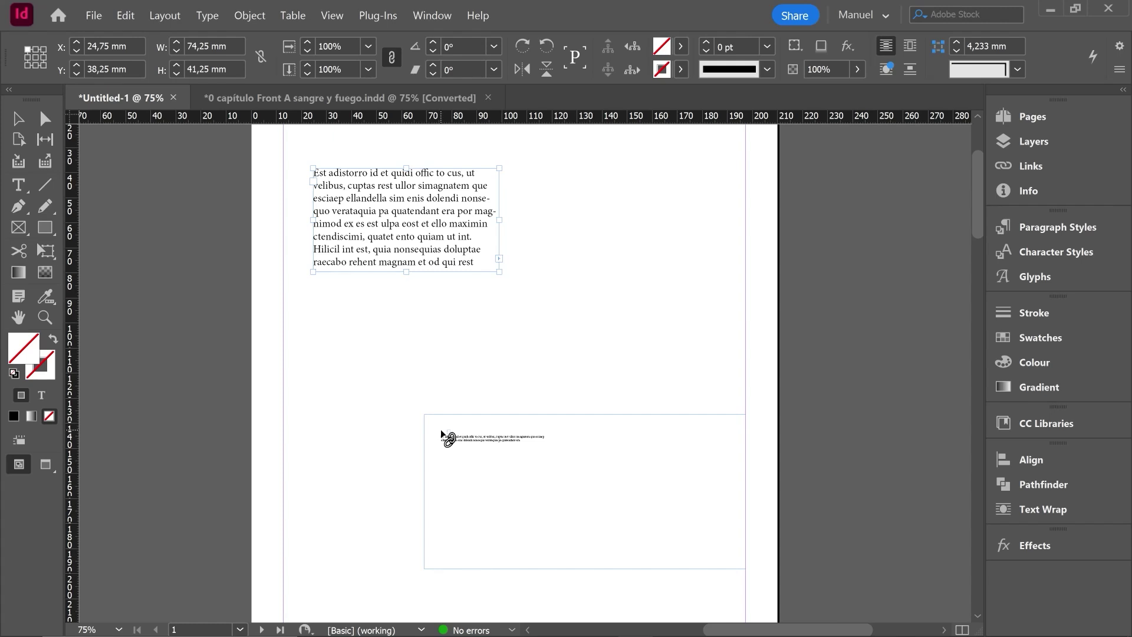
{"action": "left_click", "coordinate": [442, 434]}
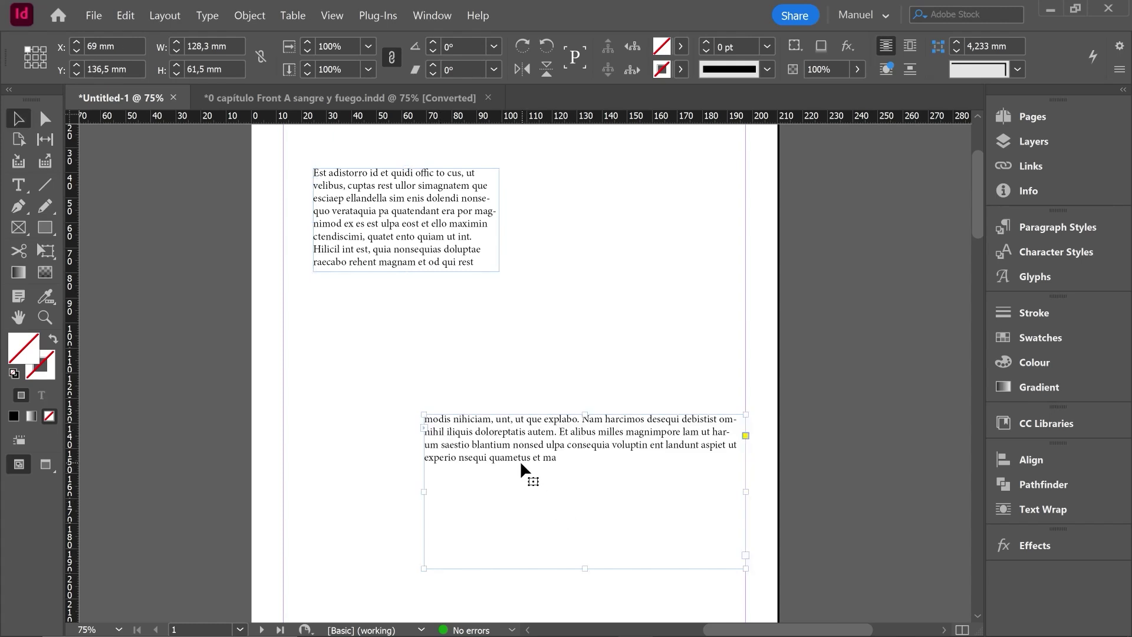
{"action": "scroll", "coordinate": [519, 461], "scroll_direction": "down", "scroll_amount": 2}
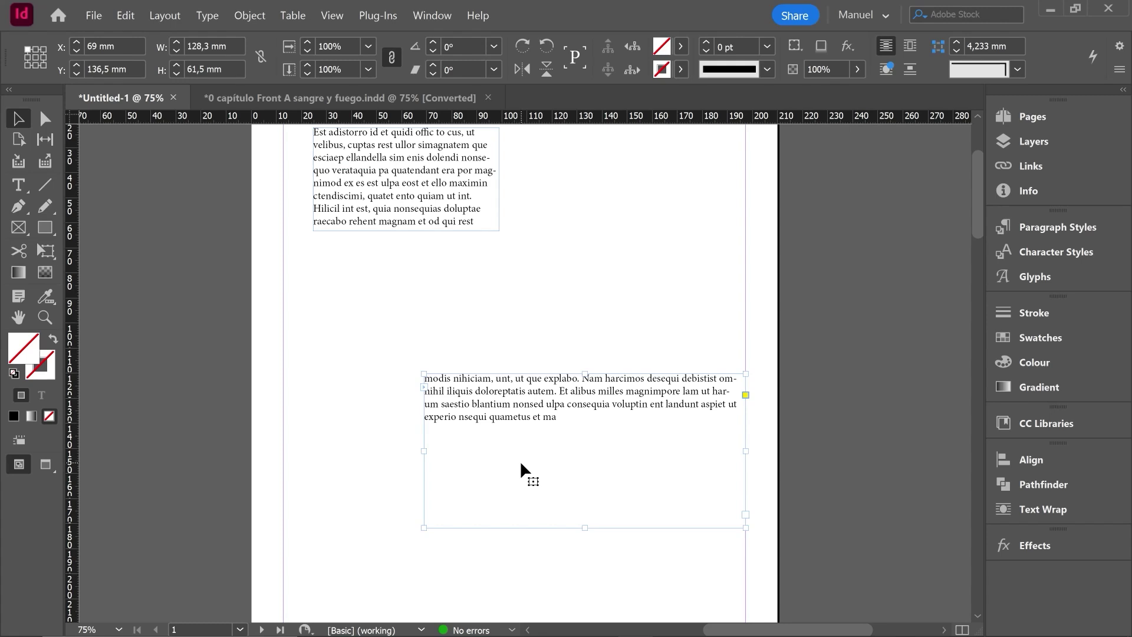
{"action": "key", "text": "ctrl+minus"}
{"action": "left_click", "coordinate": [361, 206]}
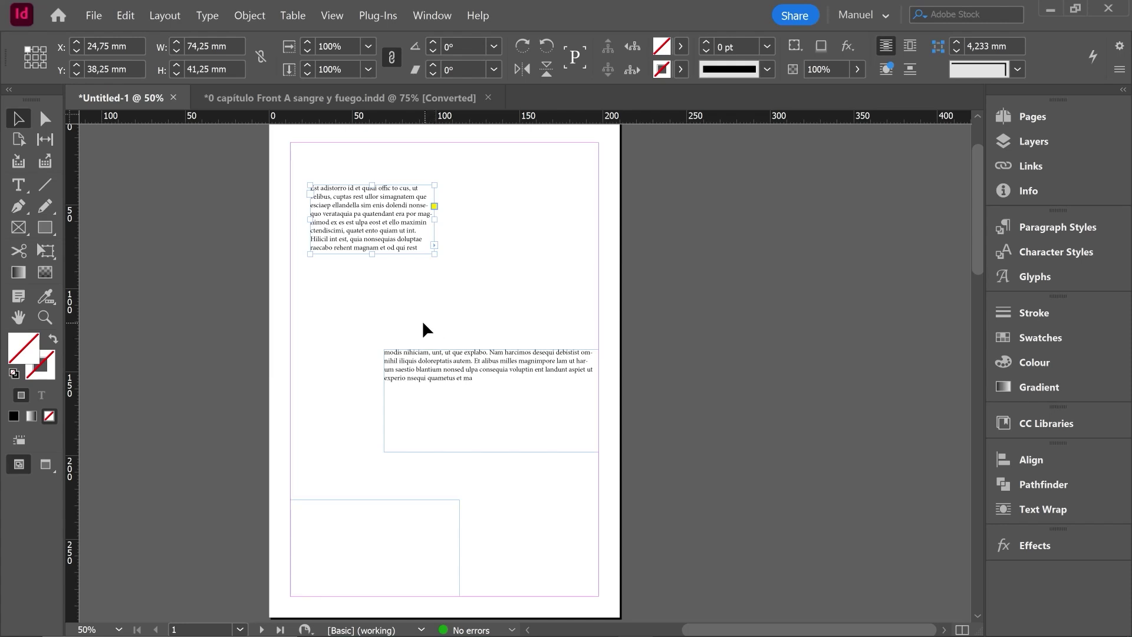
- Turn on View > Extras > Show Text Threads to display the link line between the frames
{"action": "left_click", "coordinate": [335, 16]}
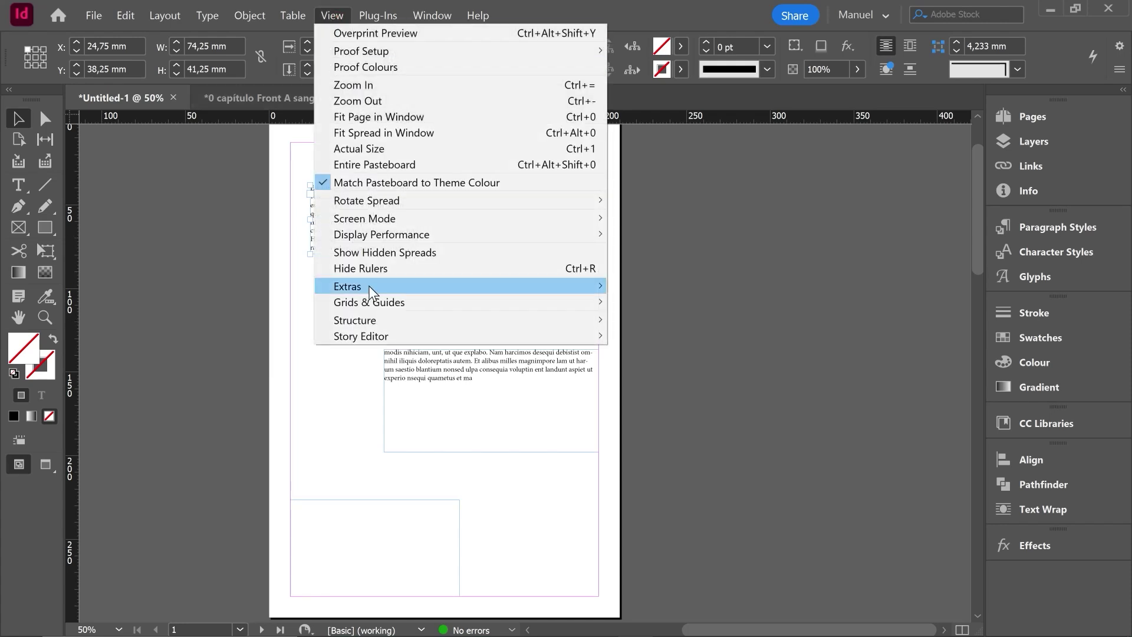
{"action": "mouse_move", "coordinate": [369, 286]}
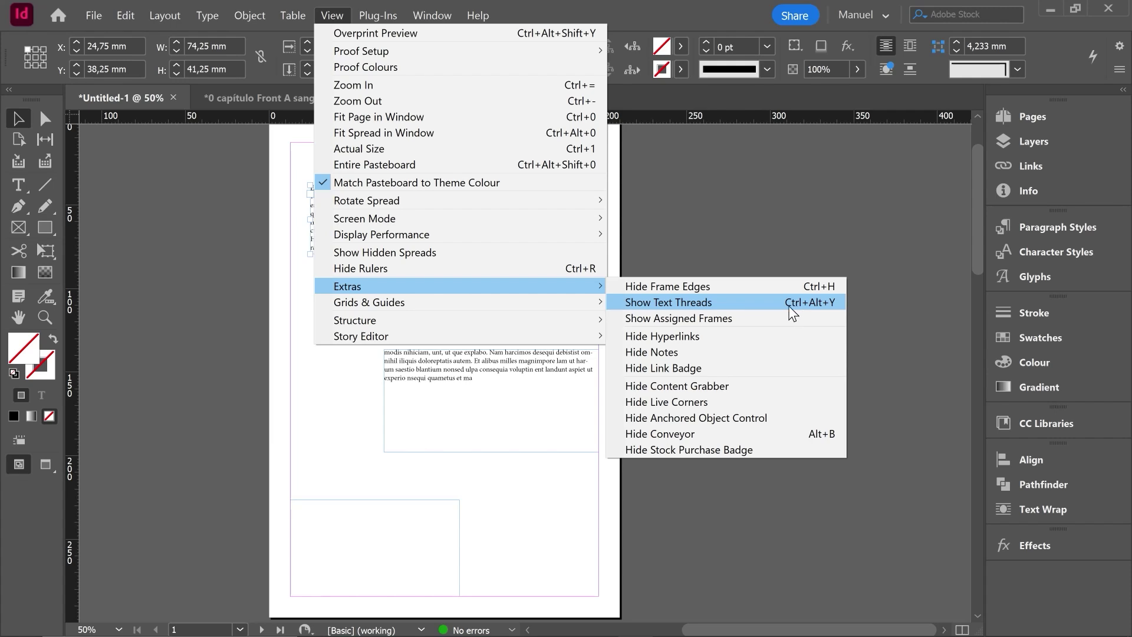
{"action": "left_click", "coordinate": [828, 305]}
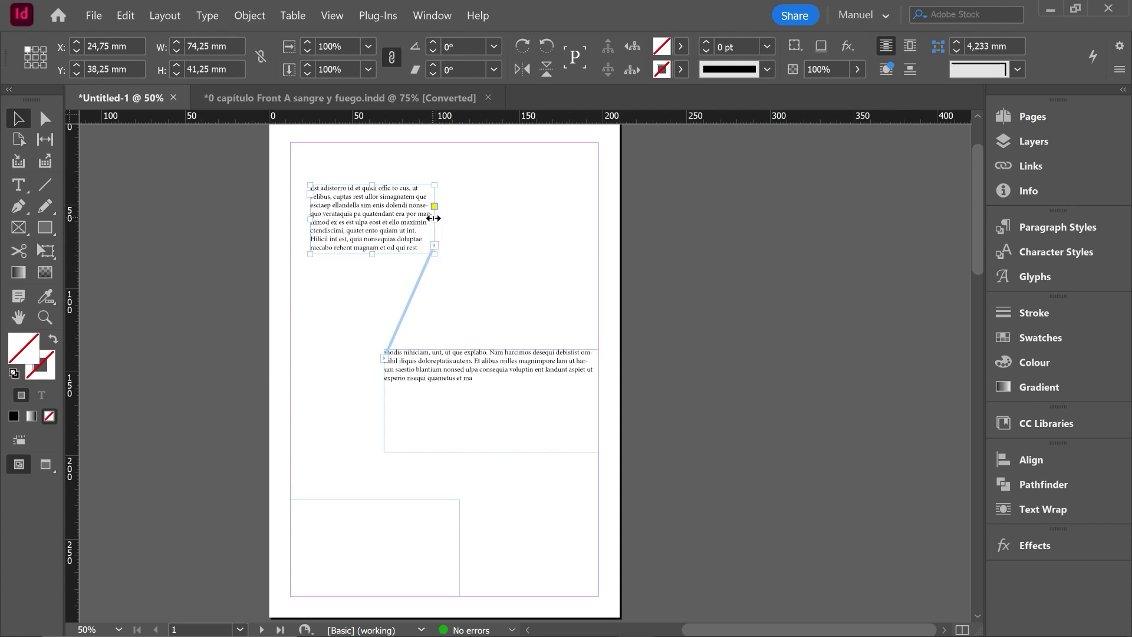
- Stretch the top-left frame to 263,25 mm tall and fill the threaded frames with placeholder text
{"action": "double_click", "coordinate": [371, 253]}
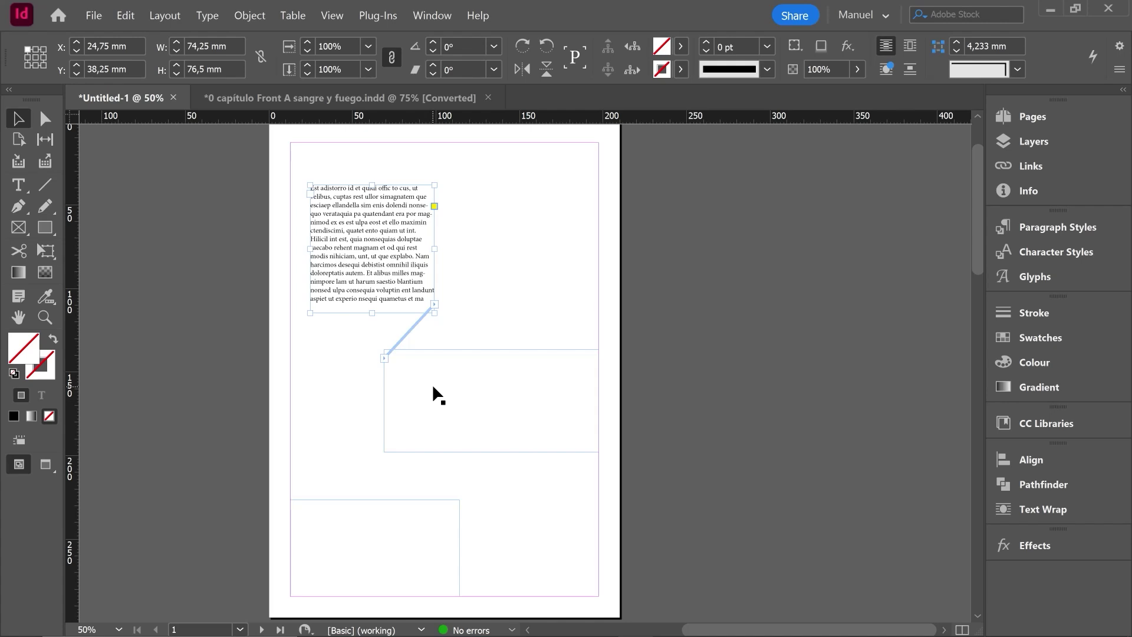
{"action": "left_click_drag", "start_coordinate": [372, 313], "coordinate": [370, 601]}
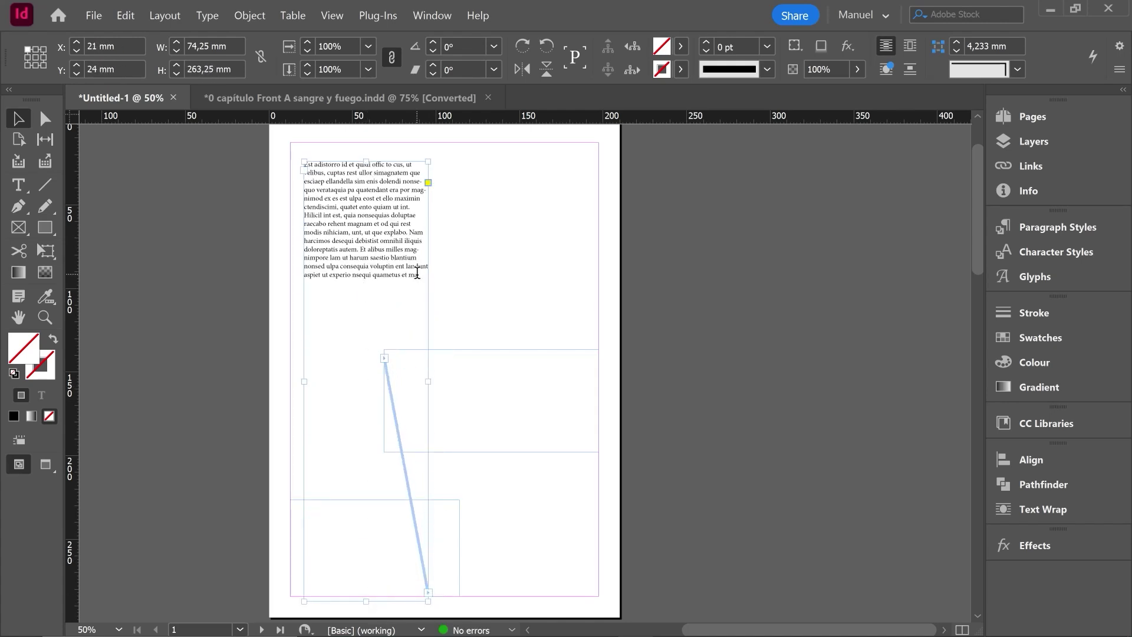
{"action": "triple_click", "coordinate": [417, 290]}
{"action": "left_click", "coordinate": [419, 269]}
{"action": "right_click", "coordinate": [420, 277]}
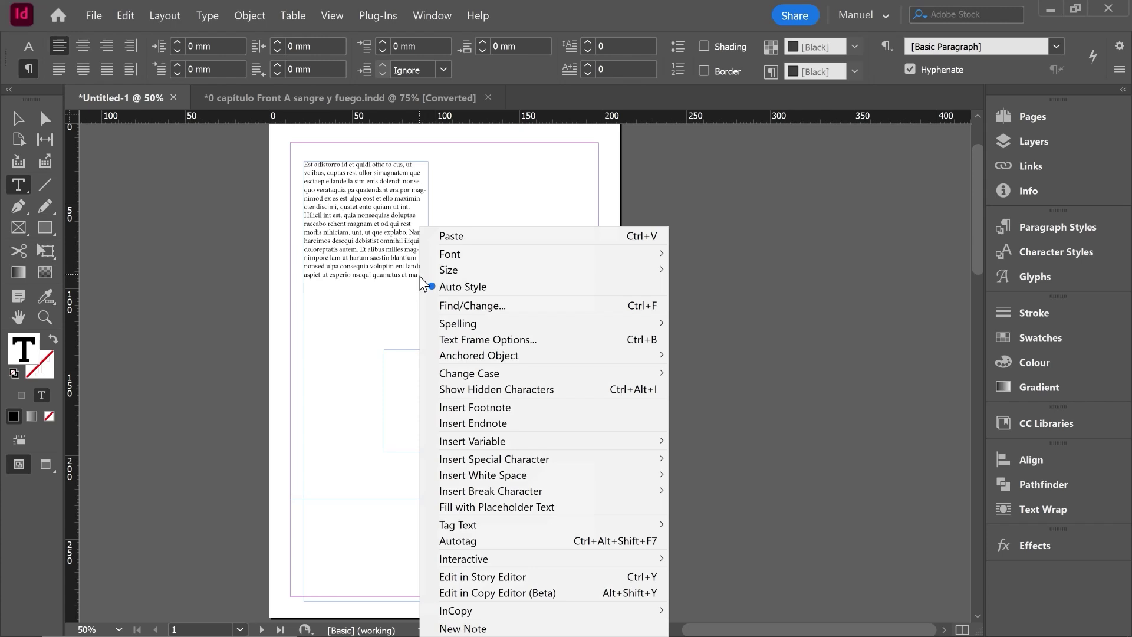
{"action": "left_click", "coordinate": [461, 507]}
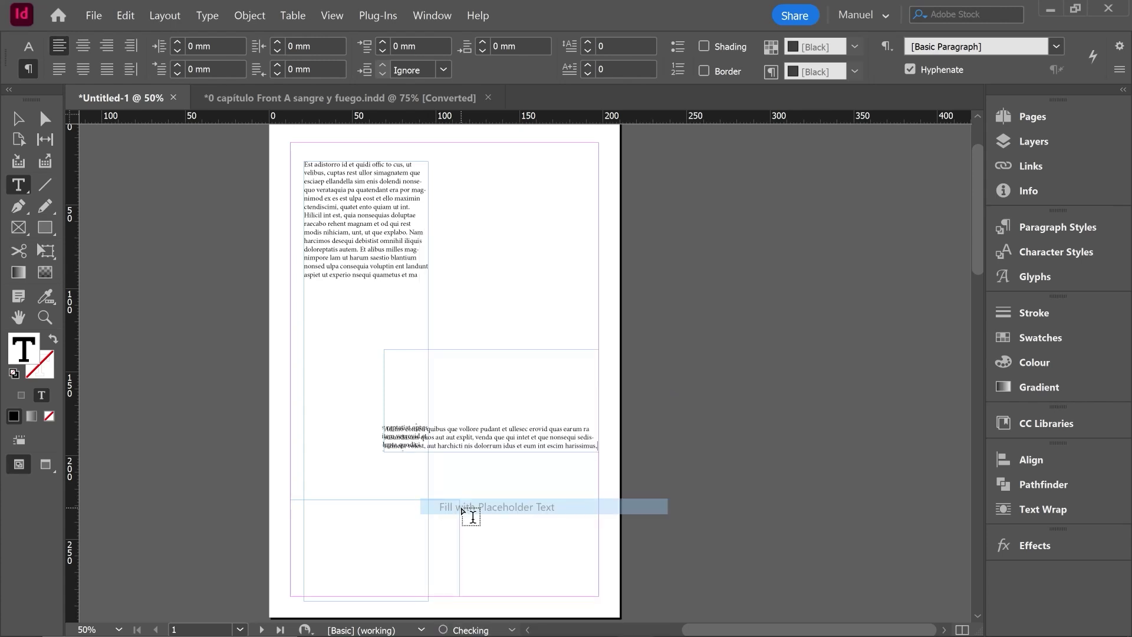
- Cut the top-left frame back to 74,25 × 84 mm so more text flows rightward
{"action": "left_click", "coordinate": [25, 125]}
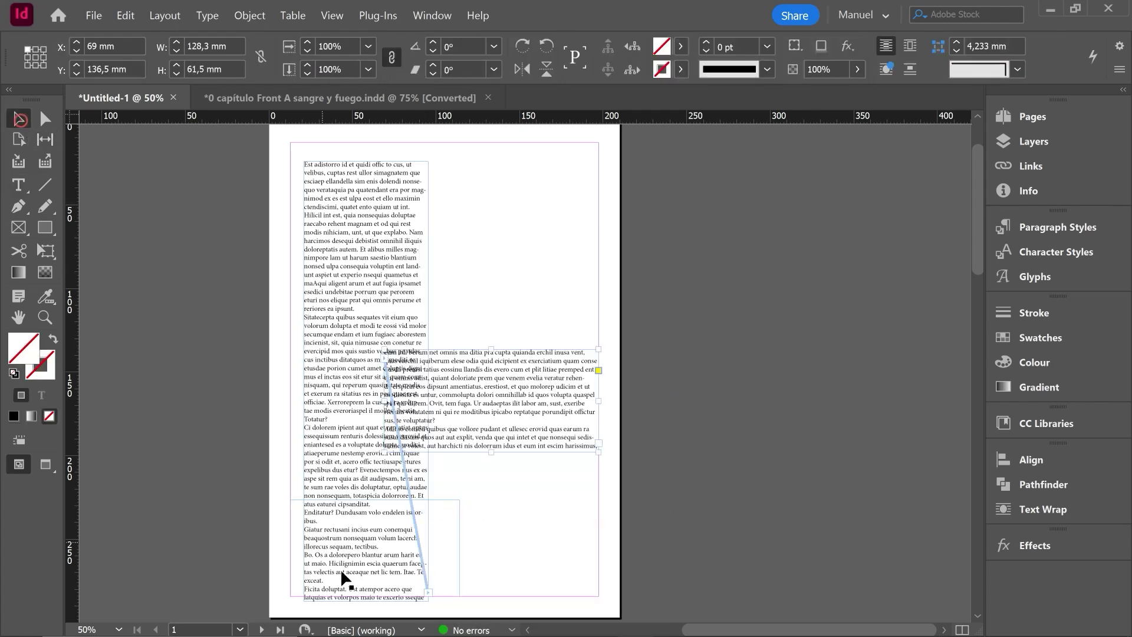
{"action": "left_click", "coordinate": [366, 220]}
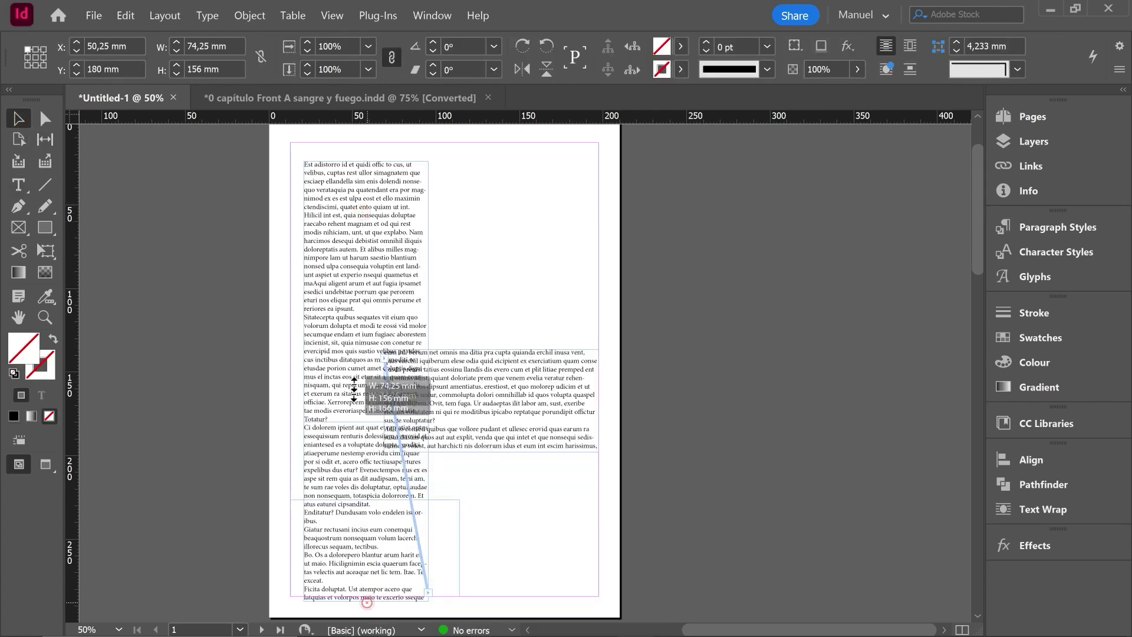
{"action": "left_click_drag", "start_coordinate": [354, 389], "coordinate": [383, 301]}
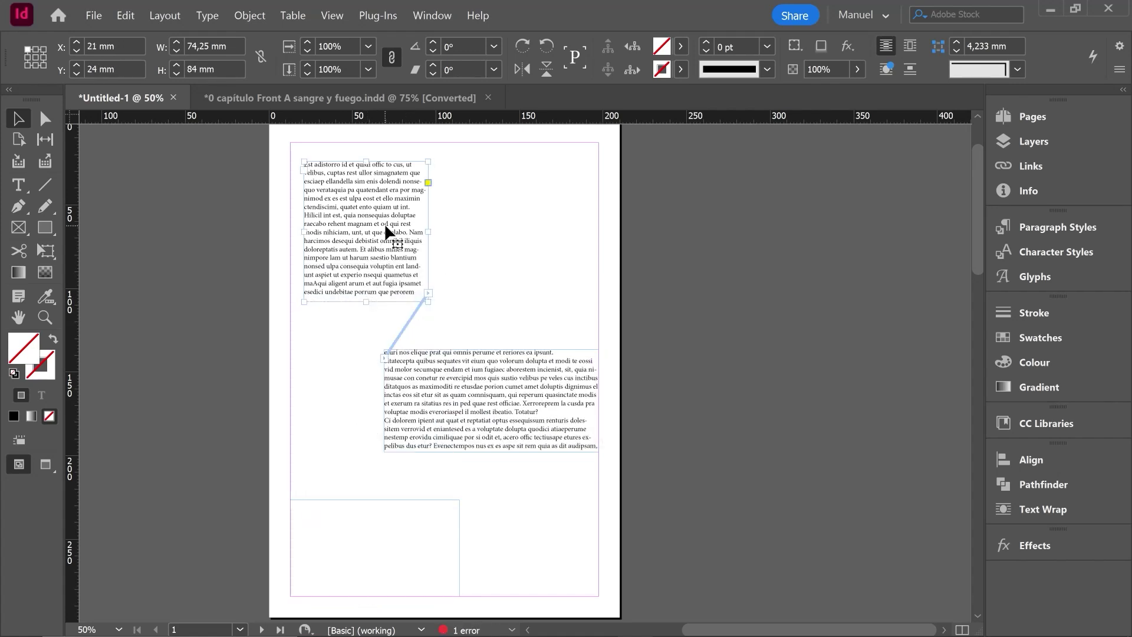
{"action": "left_click", "coordinate": [446, 392]}
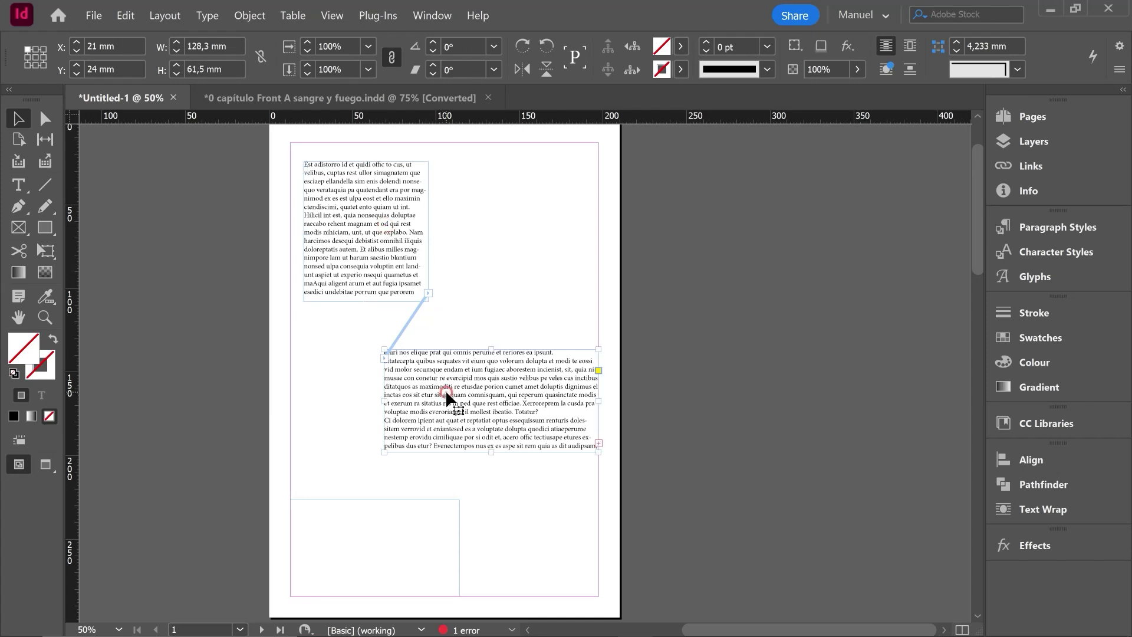
- Thread the mid-right frame's overset text into the bottom-left frame and enter its text
{"action": "left_click", "coordinate": [598, 443]}
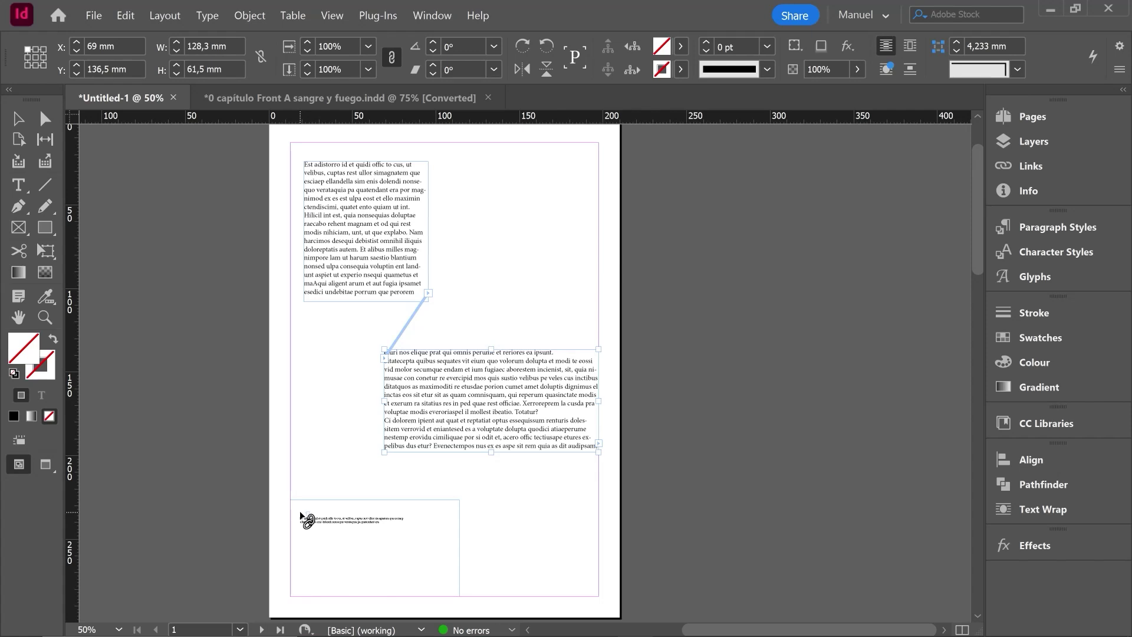
{"action": "left_click", "coordinate": [300, 516]}
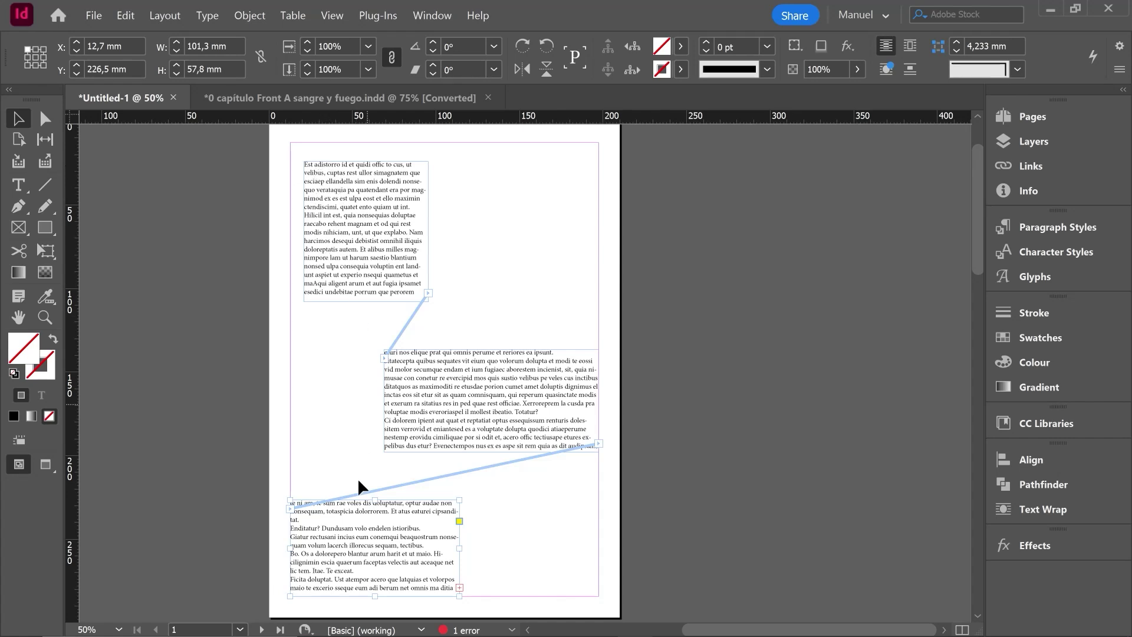
{"action": "double_click", "coordinate": [382, 534]}
{"action": "scroll", "coordinate": [461, 461], "scroll_direction": "down", "scroll_amount": 1}
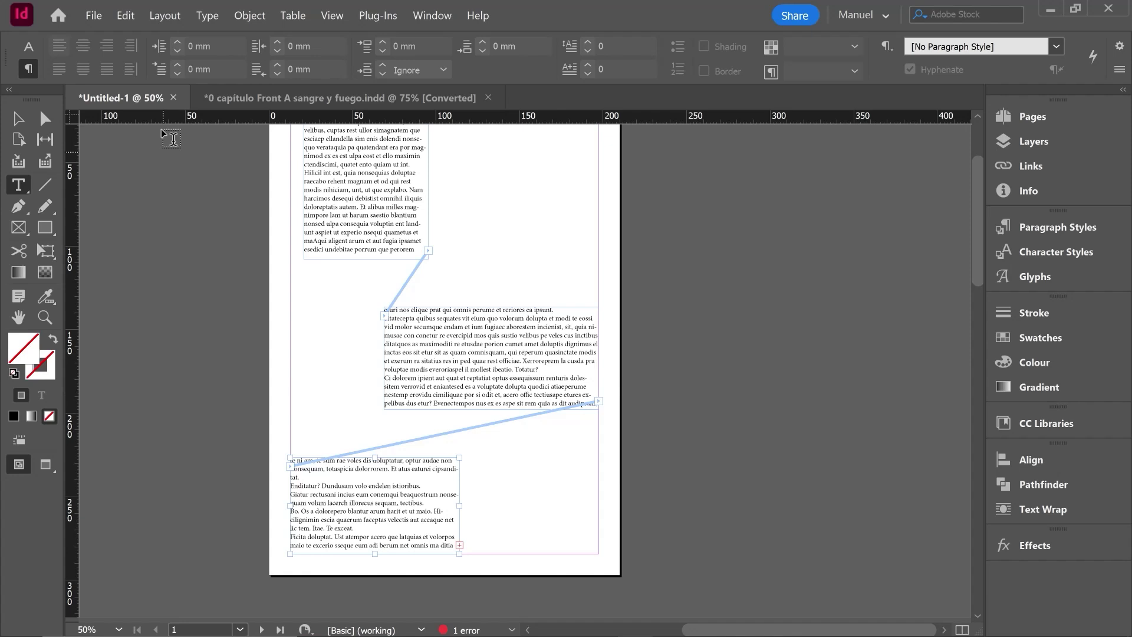
{"action": "left_click", "coordinate": [125, 16]}
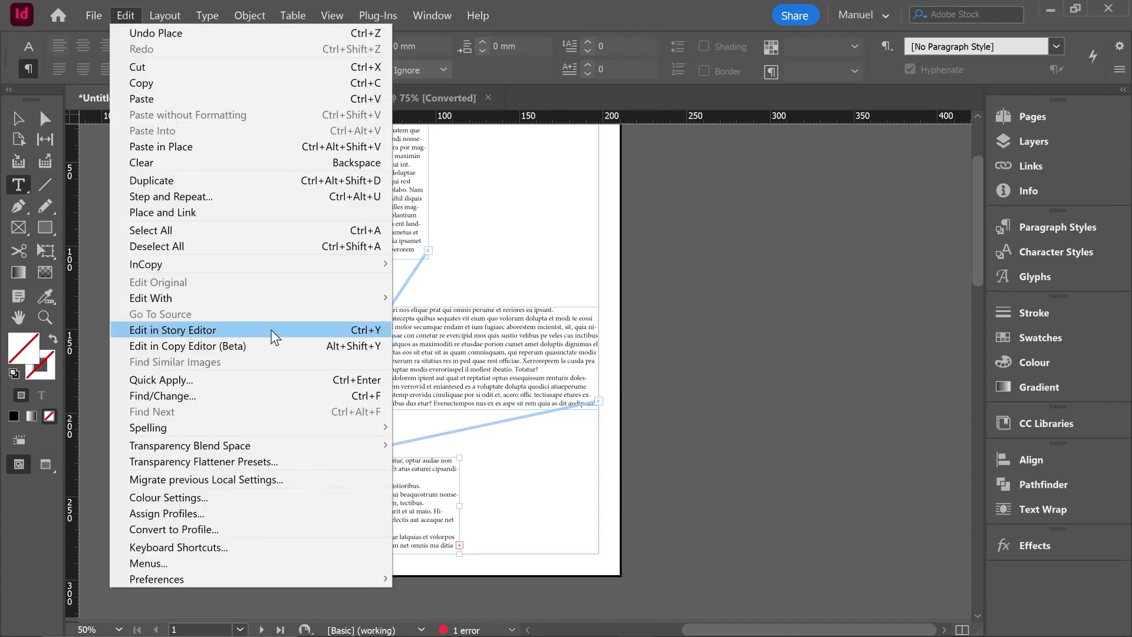
{"action": "left_click", "coordinate": [363, 331]}
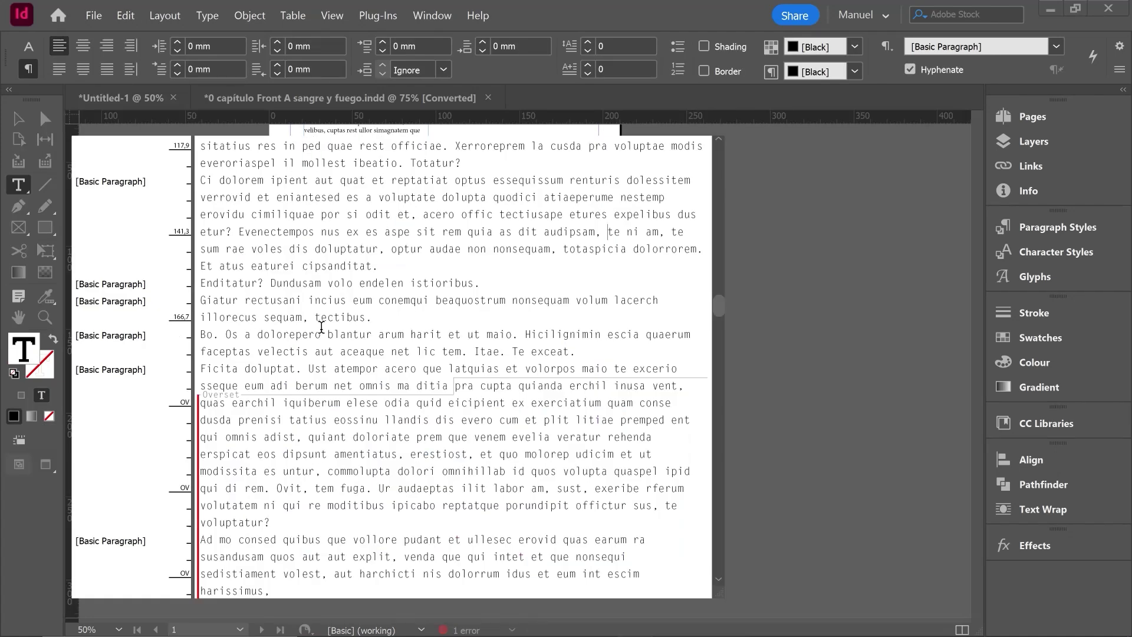
{"action": "mouse_move", "coordinate": [713, 598]}
{"action": "left_mouse_down"}
{"action": "mouse_move", "coordinate": [599, 554]}
{"action": "mouse_move", "coordinate": [460, 561]}
{"action": "mouse_move", "coordinate": [790, 523]}
{"action": "mouse_move", "coordinate": [714, 598]}
{"action": "left_mouse_up"}
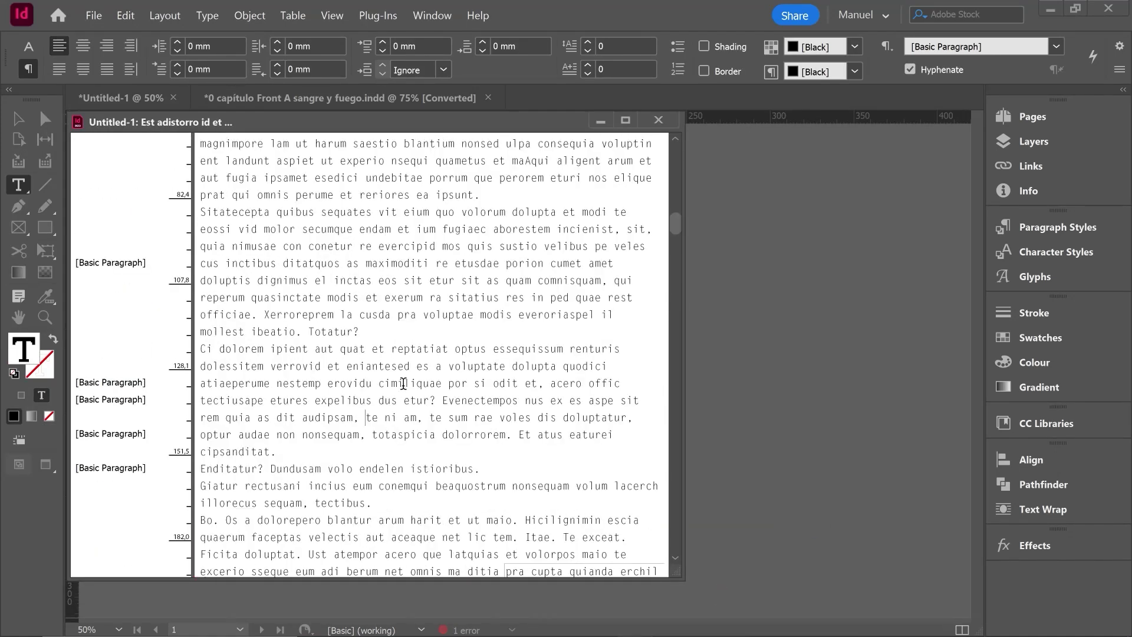
{"action": "scroll", "coordinate": [402, 383], "scroll_direction": "up", "scroll_amount": 3}
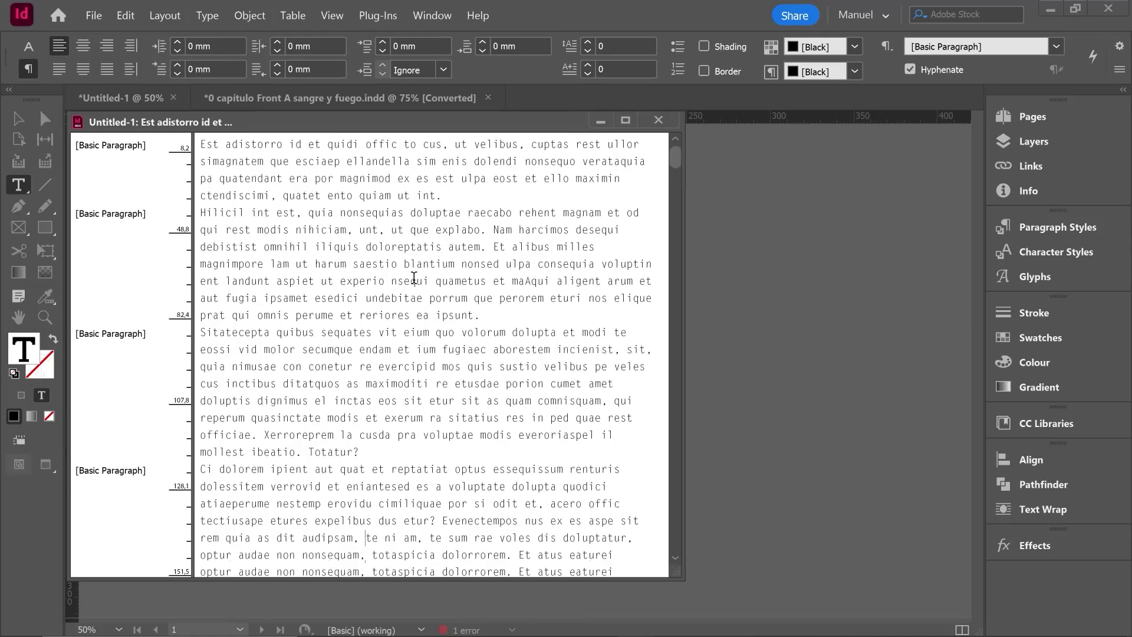
{"action": "scroll", "coordinate": [414, 277], "scroll_direction": "down", "scroll_amount": 11}
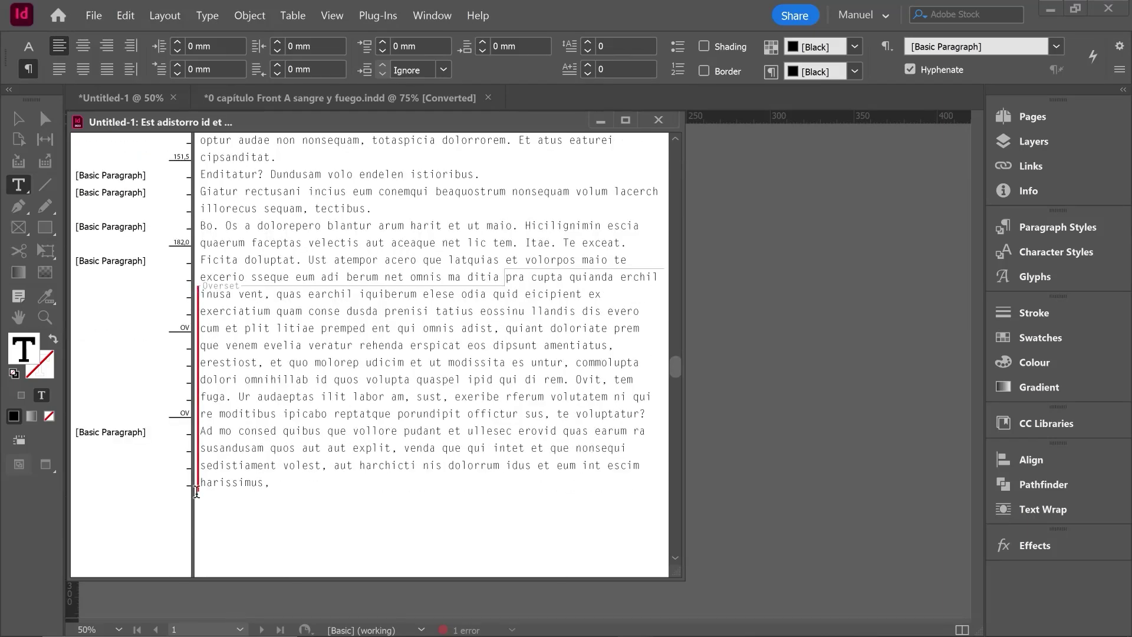
{"action": "left_click_drag", "start_coordinate": [201, 293], "coordinate": [622, 491]}
{"action": "left_click", "coordinate": [285, 483]}
{"action": "left_click", "coordinate": [663, 119]}
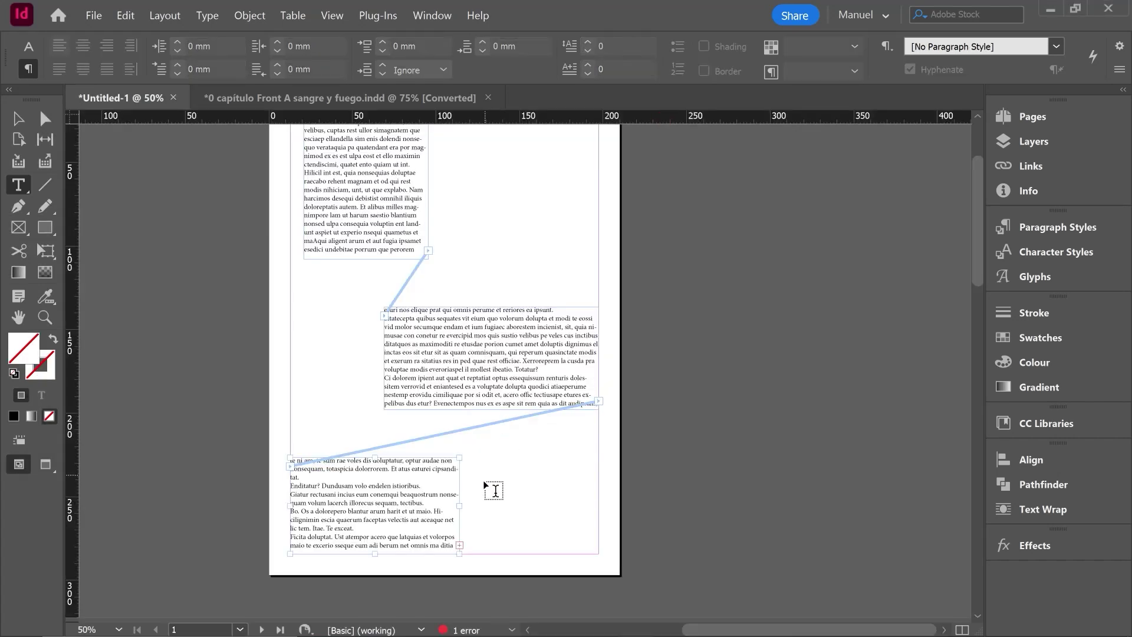
- Unthread the bottom-left frame, leaving it empty and the mid-right frame overset again
{"action": "scroll", "coordinate": [484, 481], "scroll_direction": "up", "scroll_amount": 2}
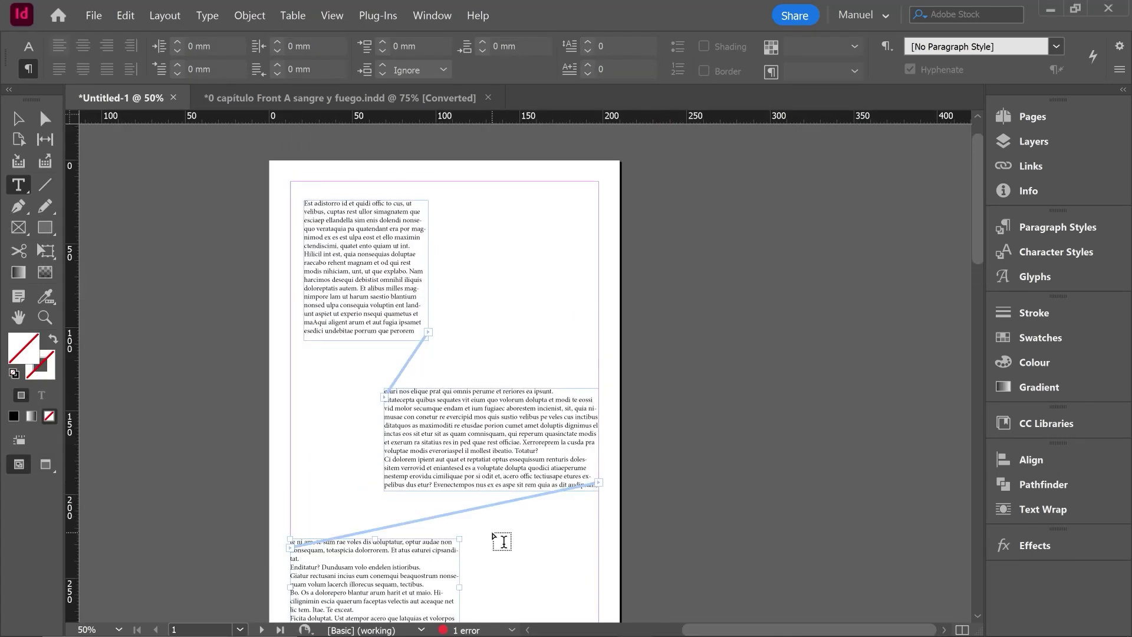
{"action": "scroll", "coordinate": [493, 534], "scroll_direction": "down", "scroll_amount": 2}
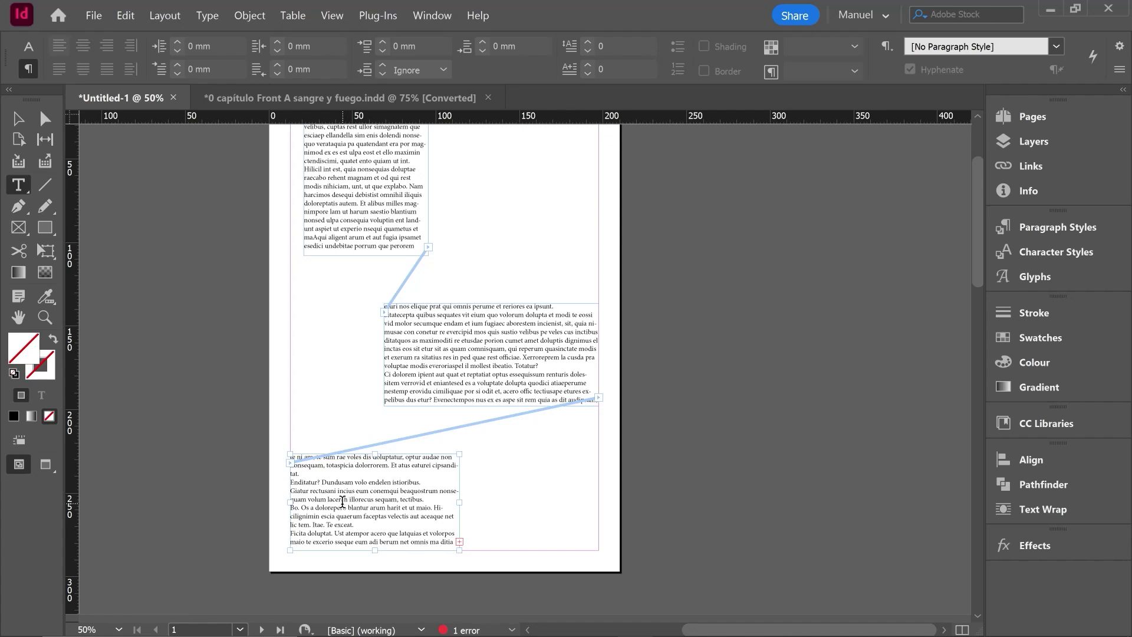
{"action": "key", "text": "Escape"}
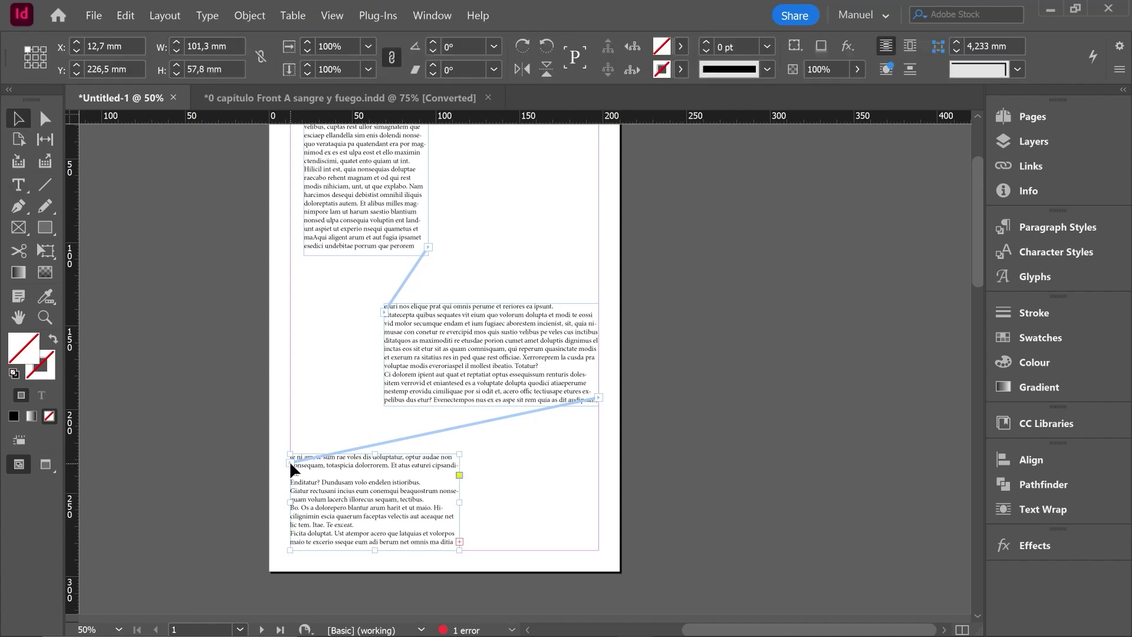
{"action": "scroll", "coordinate": [289, 461], "scroll_direction": "up", "scroll_amount": 4, "text": "alt"}
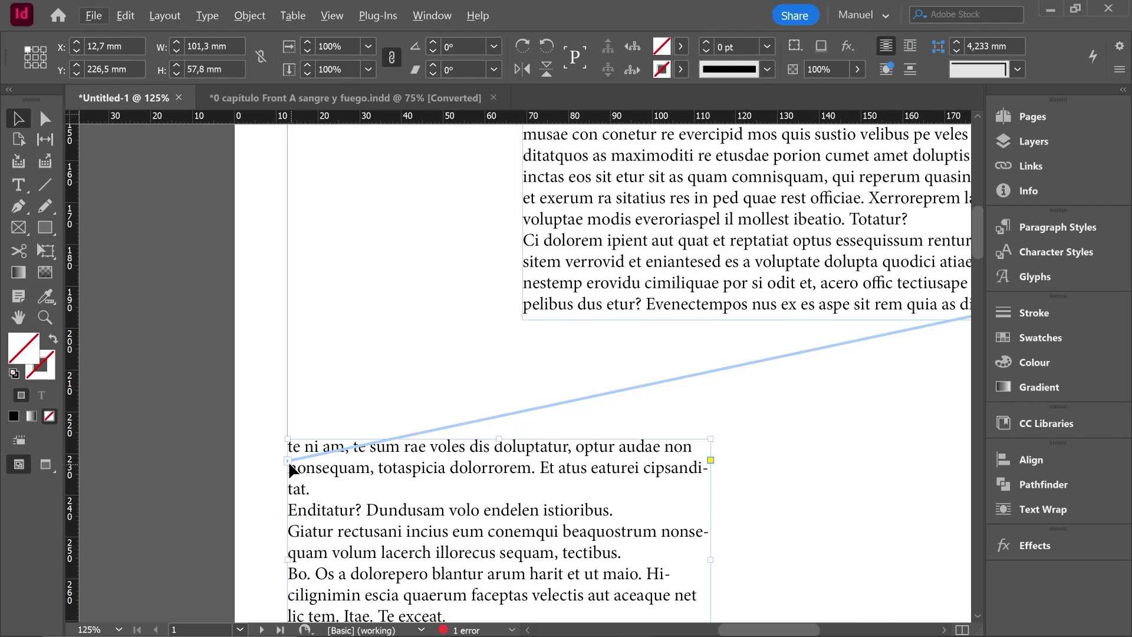
{"action": "left_click", "coordinate": [289, 463]}
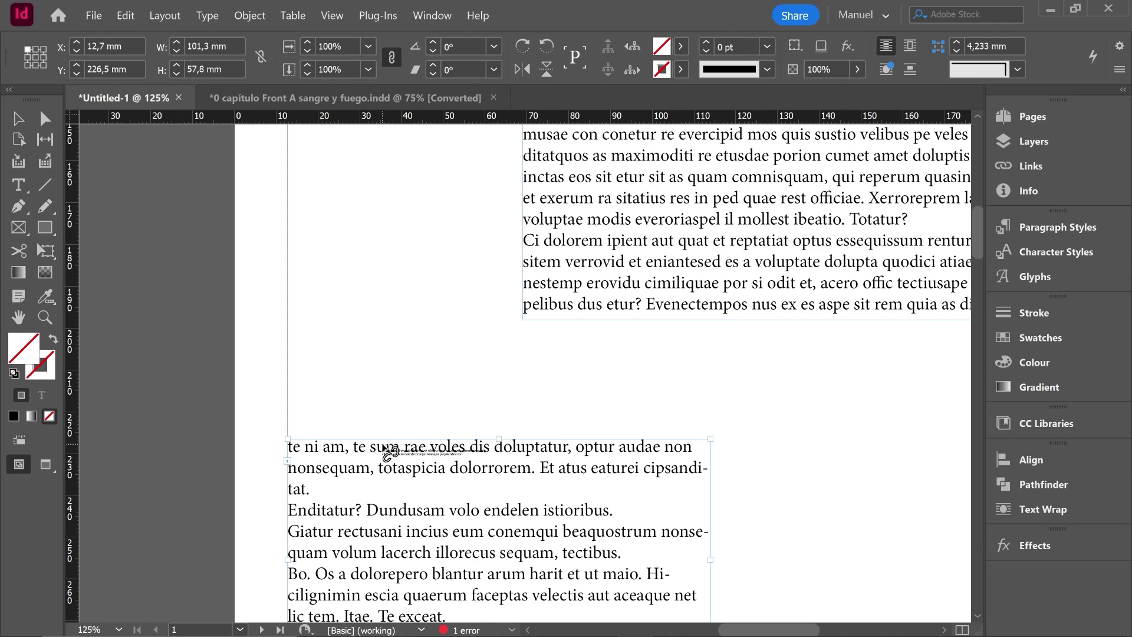
{"action": "key", "text": "ctrl+minus"}
{"action": "key", "text": "ctrl+minus"}
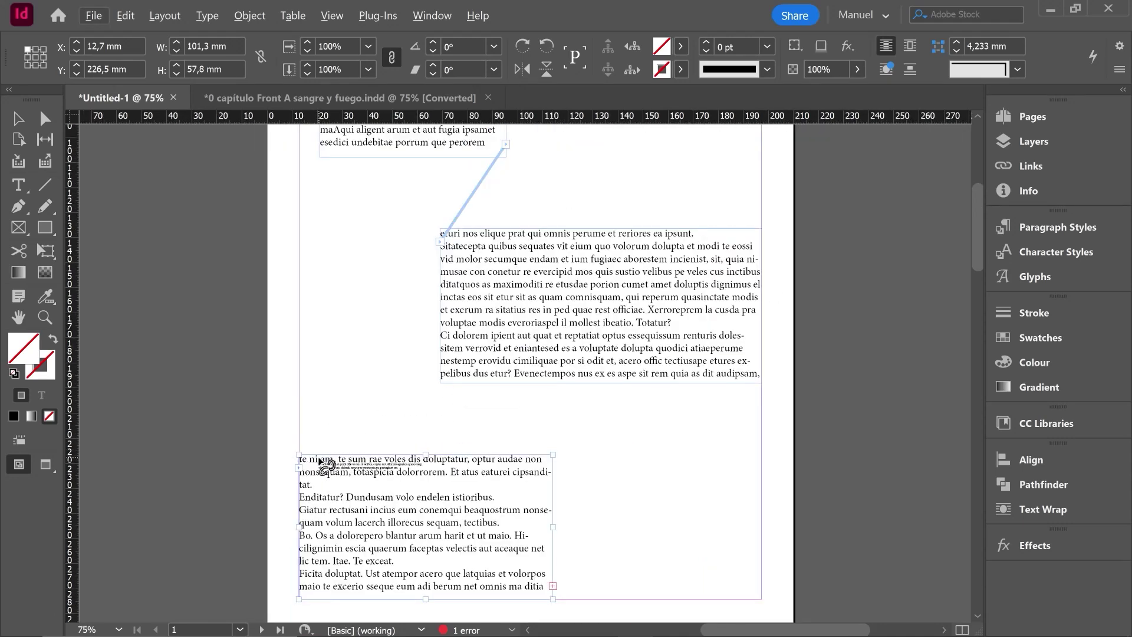
{"action": "key", "text": "ctrl+z"}
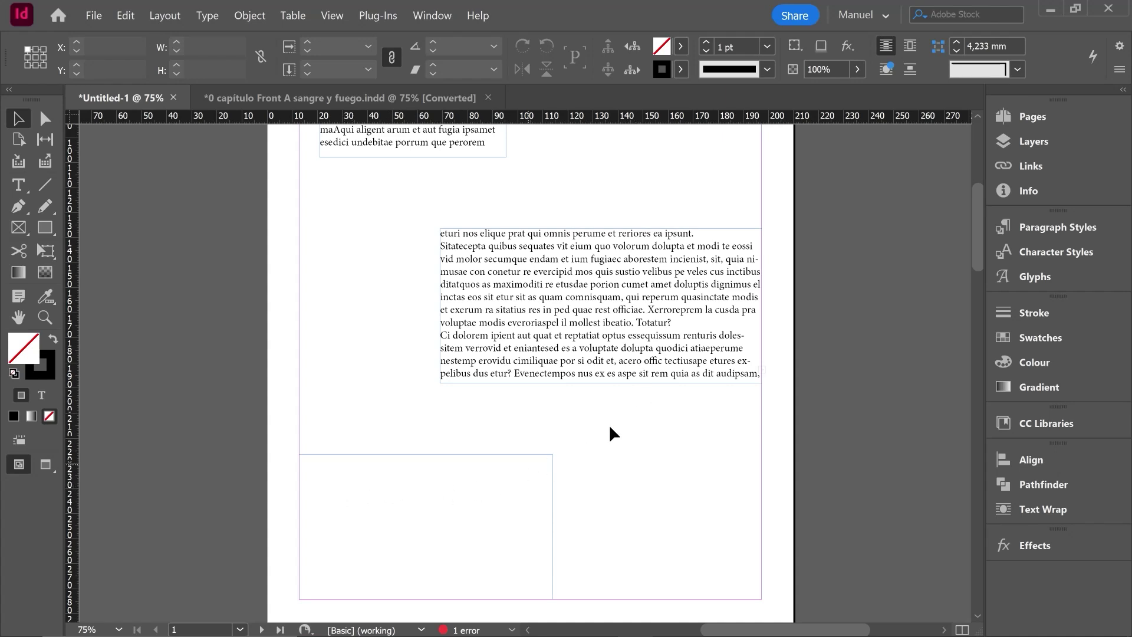
{"action": "scroll", "coordinate": [689, 477], "scroll_direction": "up", "scroll_amount": 2}
- Break the thread into the mid-right frame so the whole story stays in the top-left frame
{"action": "left_click", "coordinate": [561, 442]}
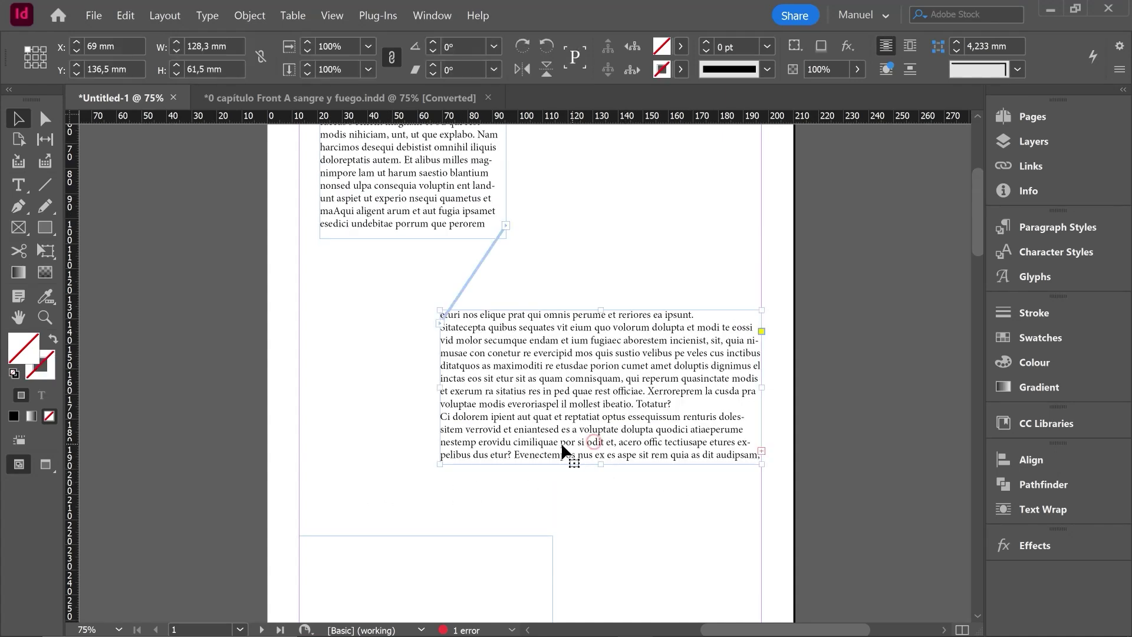
{"action": "scroll", "coordinate": [529, 440], "scroll_direction": "up", "scroll_amount": 2}
{"action": "scroll", "coordinate": [530, 445], "scroll_direction": "down", "scroll_amount": 2}
{"action": "scroll", "coordinate": [631, 446], "scroll_direction": "up", "scroll_amount": 1}
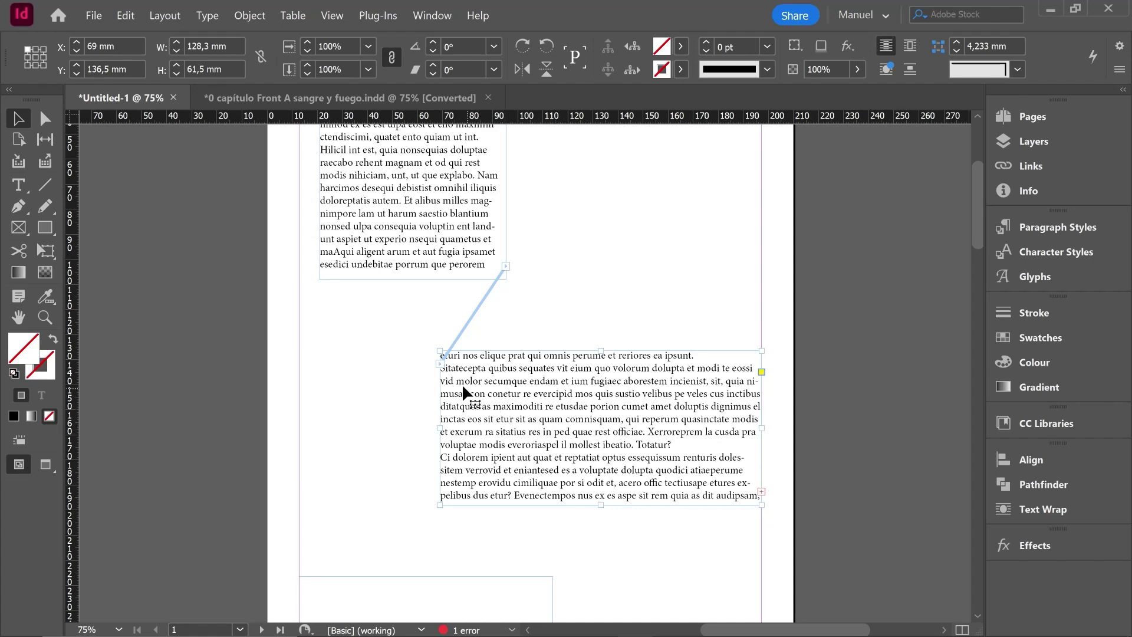
{"action": "left_click", "coordinate": [440, 363]}
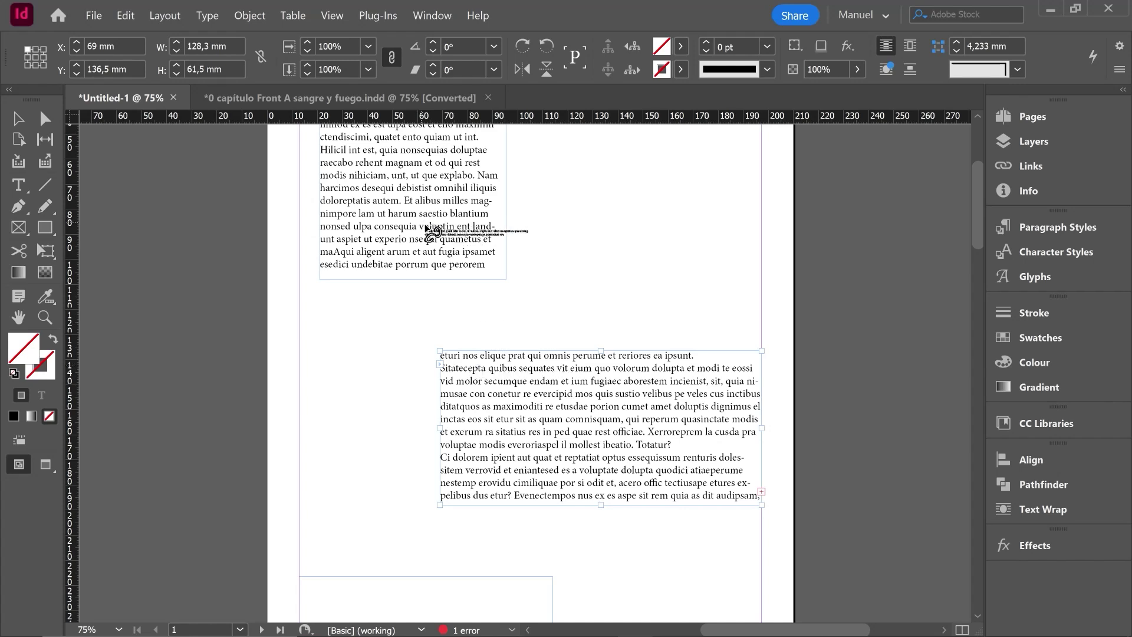
{"action": "key", "text": "Escape"}
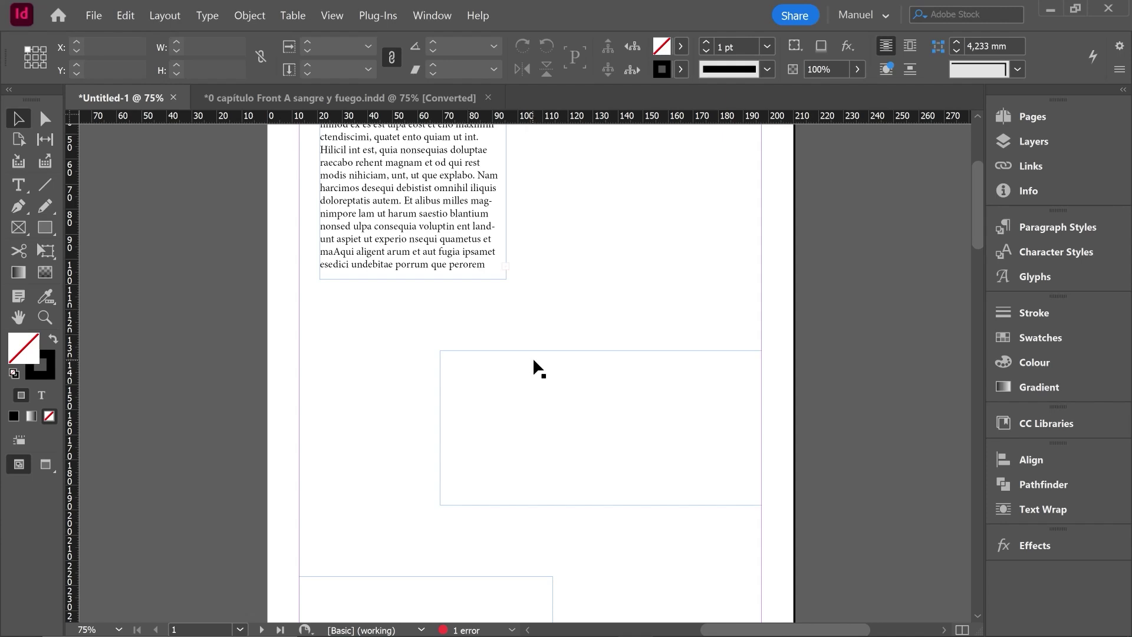
{"action": "scroll", "coordinate": [472, 368], "scroll_direction": "up", "scroll_amount": 3}
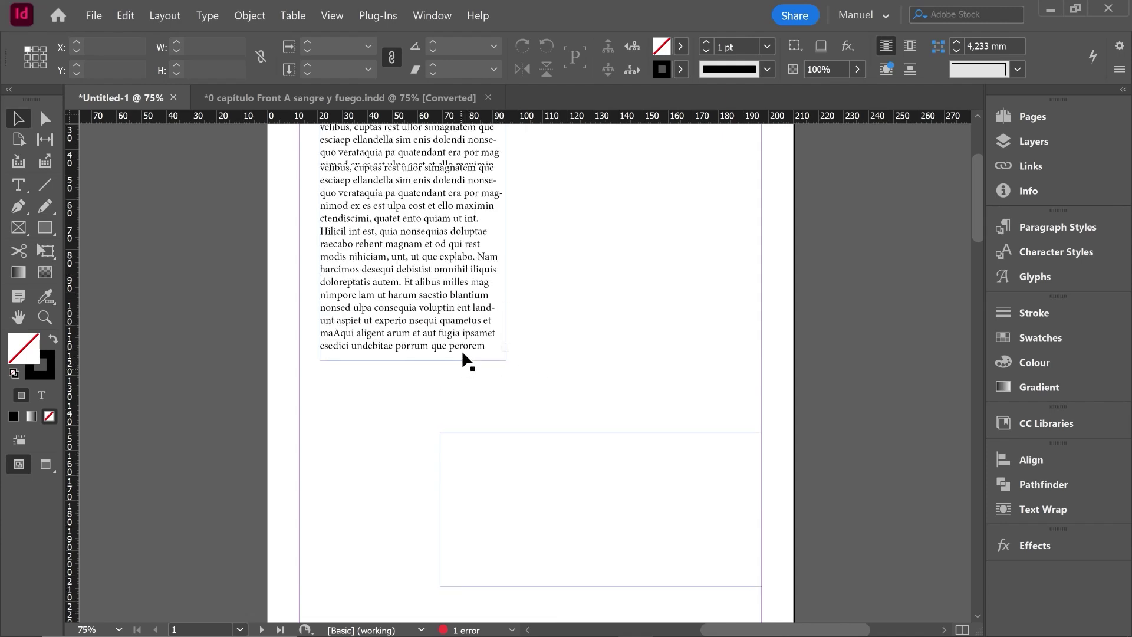
{"action": "left_click", "coordinate": [402, 352]}
- With the Pages panel open, relink the top frame's overflow into the mid-right frame
{"action": "scroll", "coordinate": [687, 240], "scroll_direction": "down", "scroll_amount": 3}
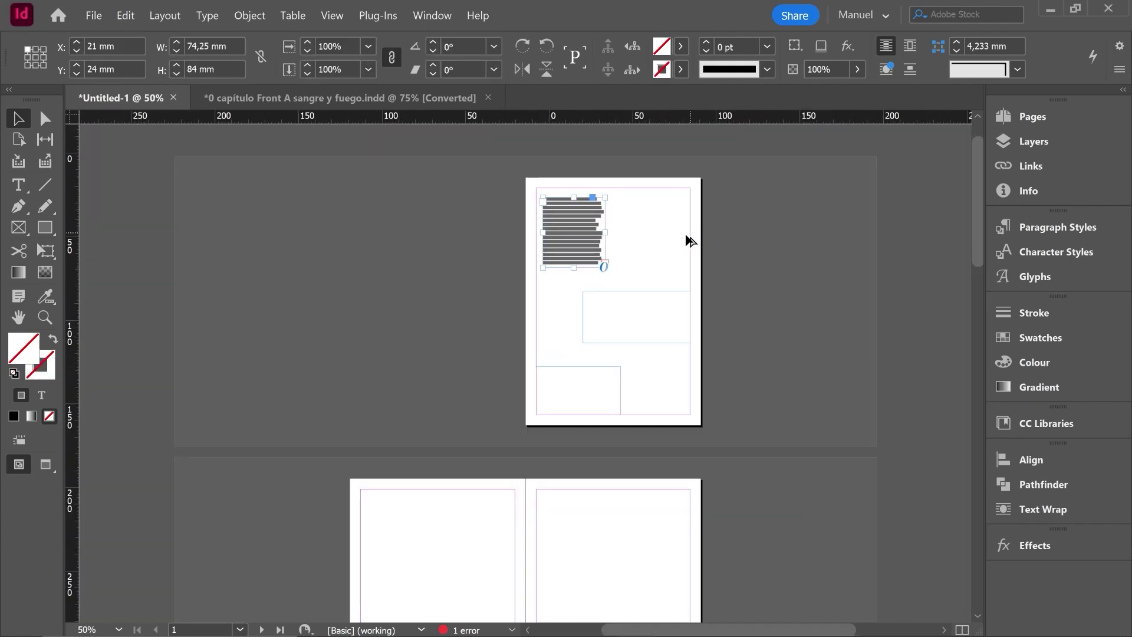
{"action": "scroll", "coordinate": [784, 312], "scroll_direction": "up", "scroll_amount": 2}
{"action": "key", "text": "F12"}
{"action": "left_click", "coordinate": [743, 348]}
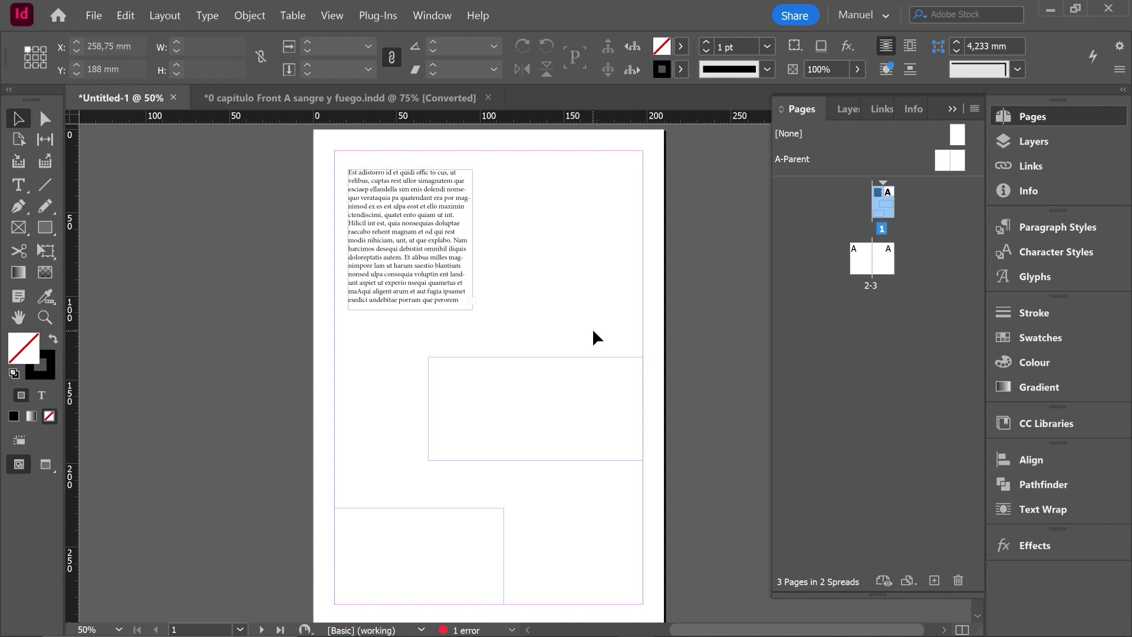
{"action": "left_click", "coordinate": [472, 300]}
{"action": "left_click", "coordinate": [466, 403]}
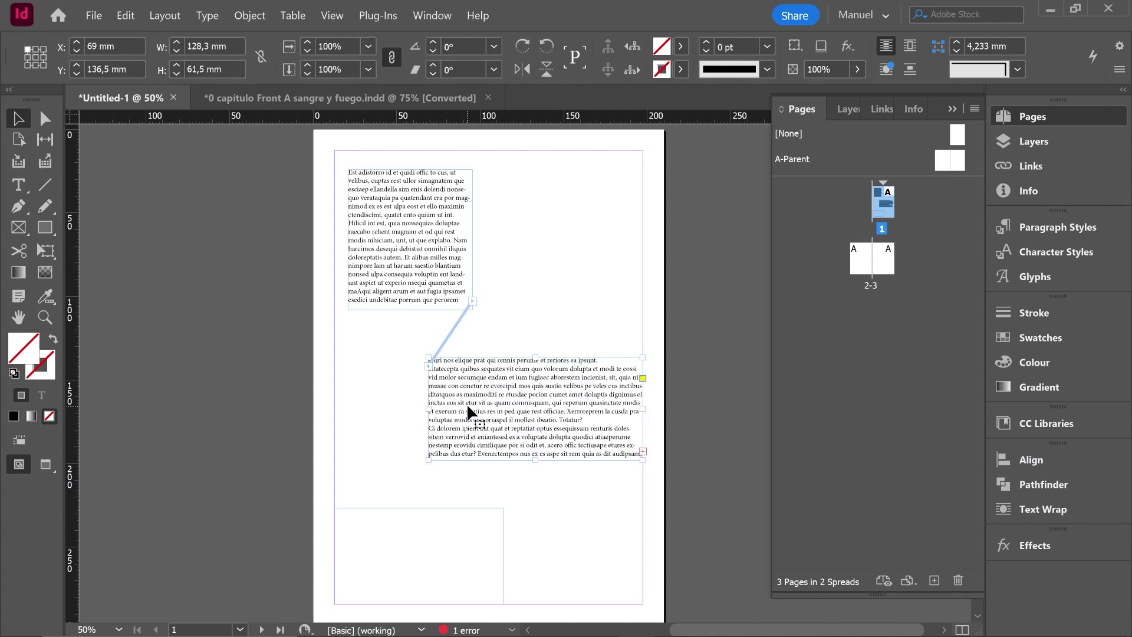
- Continue the story from the mid-right frame into the bottom-left frame, then reload the top frame's out port
{"action": "left_click", "coordinate": [386, 518]}
{"action": "left_click", "coordinate": [352, 523]}
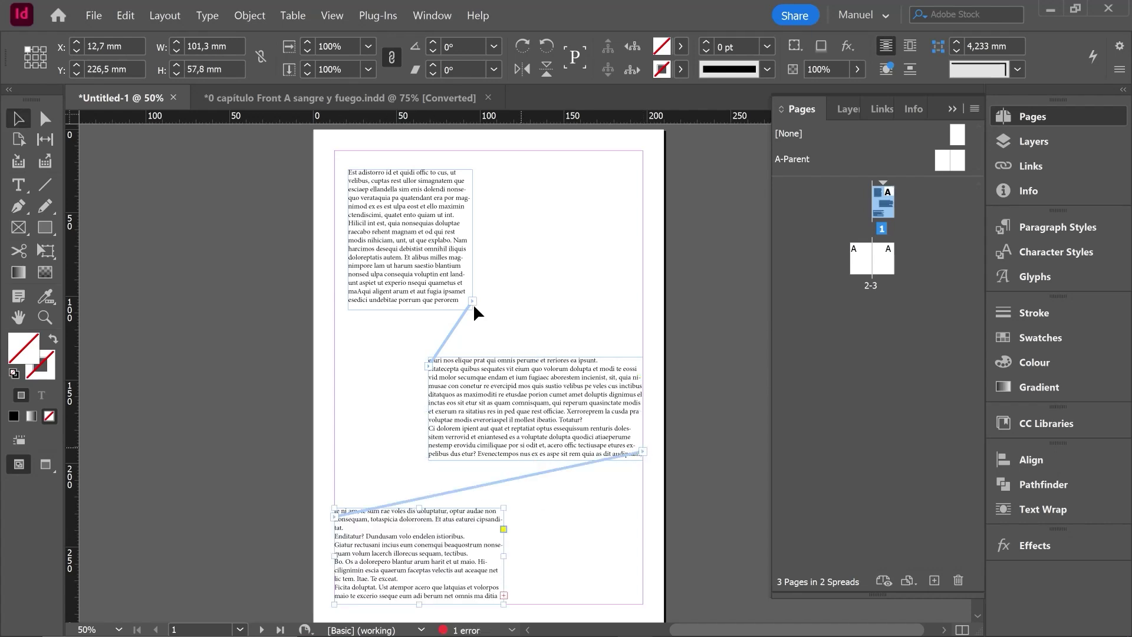
{"action": "left_click", "coordinate": [402, 211]}
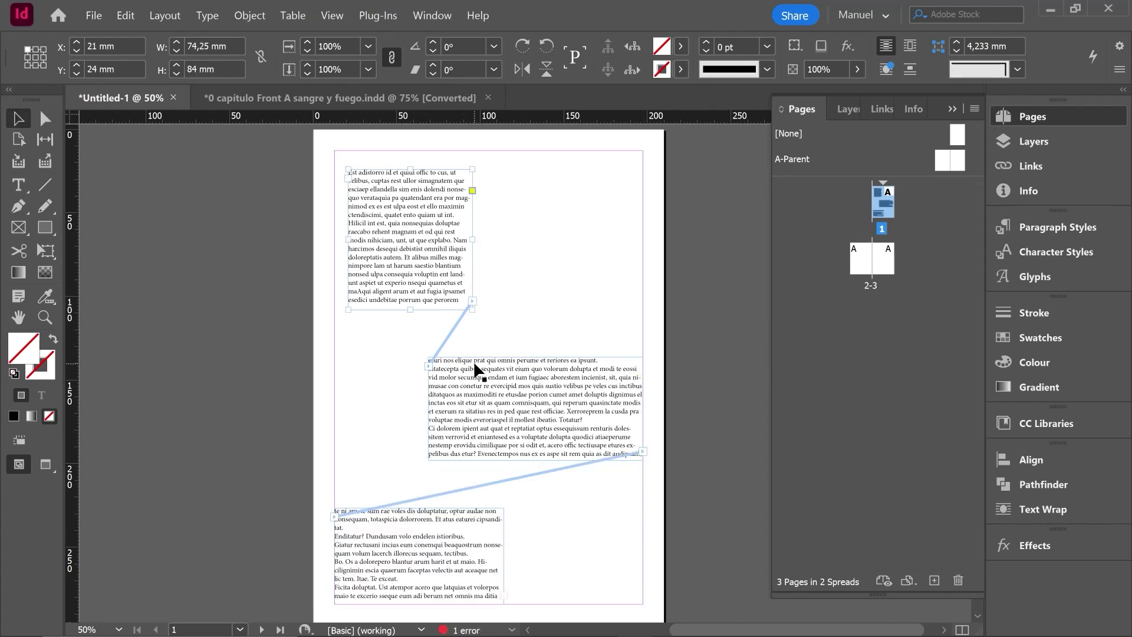
{"action": "left_click", "coordinate": [472, 300]}
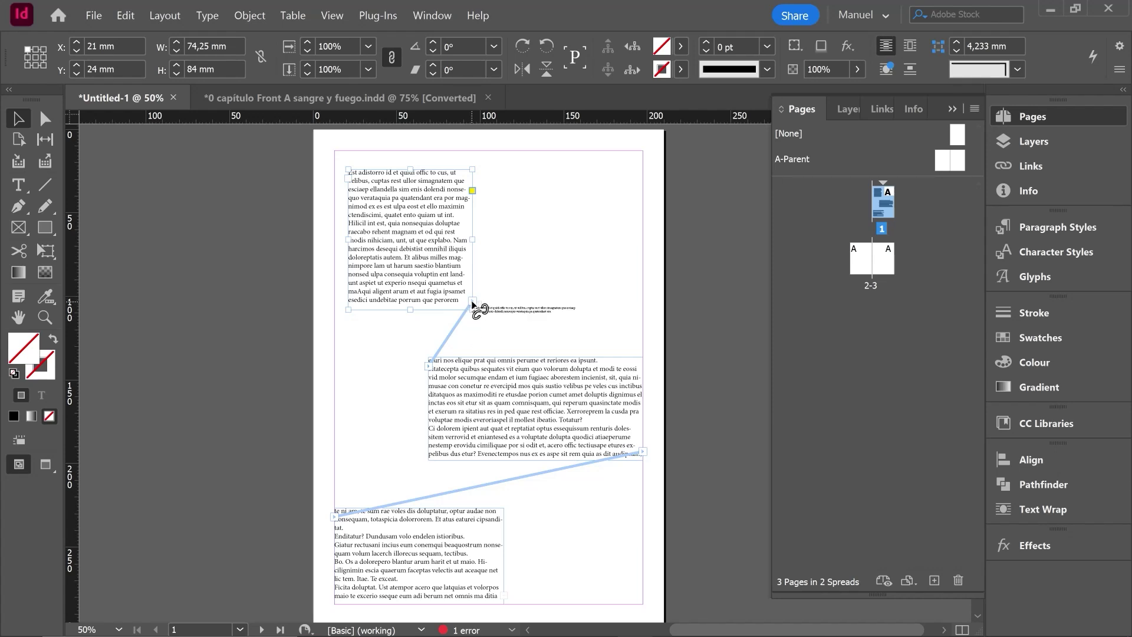
- Add a 69,5 × 50,25 mm frame at upper right, threaded after the top frame, and move the bottom frame right
{"action": "left_click_drag", "start_coordinate": [511, 250], "coordinate": [627, 334]}
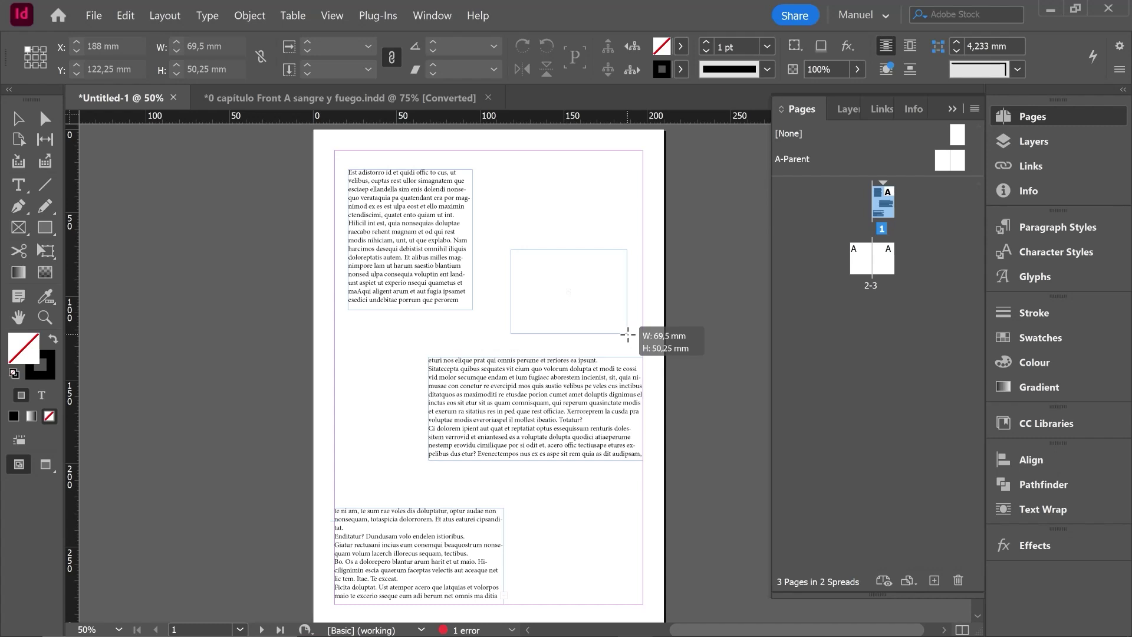
{"action": "left_click_drag", "start_coordinate": [627, 334], "coordinate": [627, 334]}
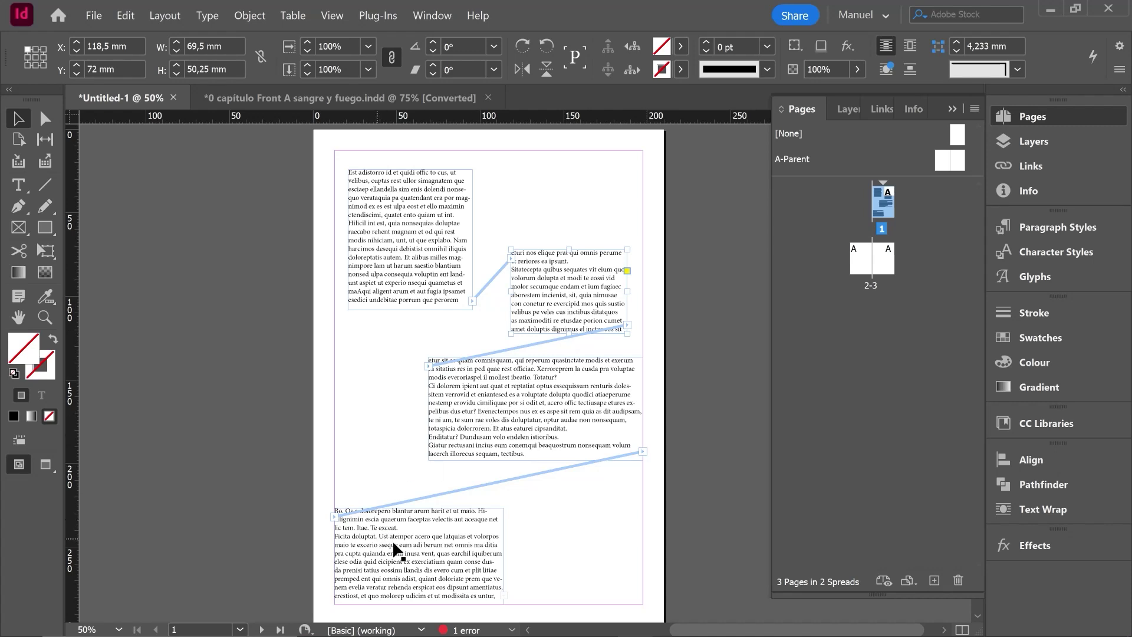
{"action": "left_click_drag", "start_coordinate": [368, 558], "coordinate": [500, 558]}
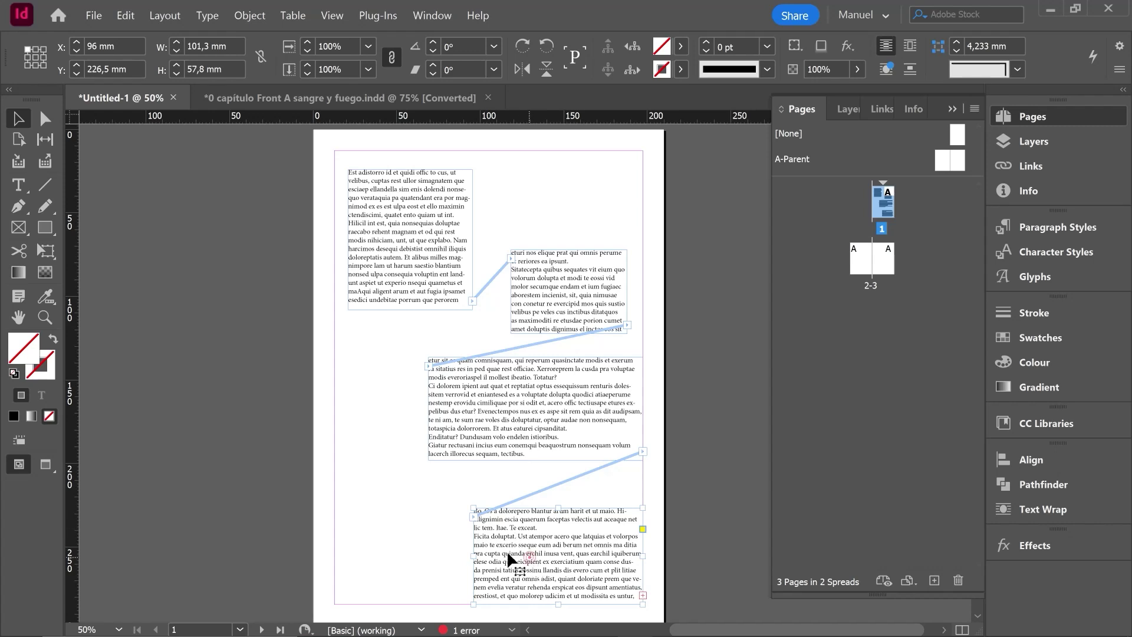
{"action": "left_click", "coordinate": [472, 516]}
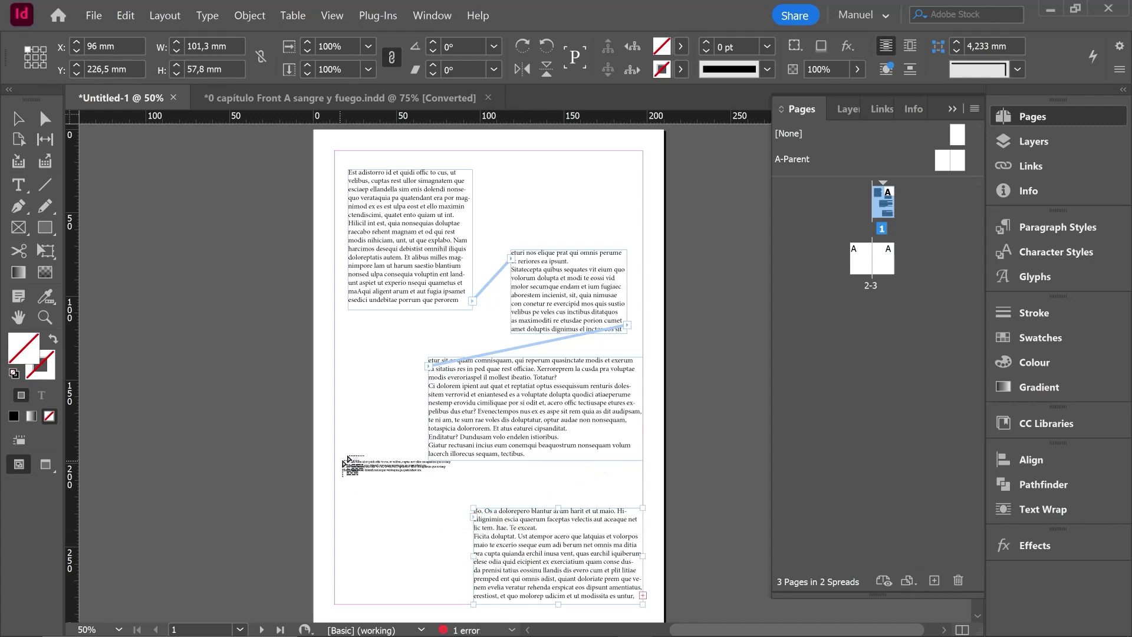
{"action": "left_click_drag", "start_coordinate": [348, 440], "coordinate": [402, 604]}
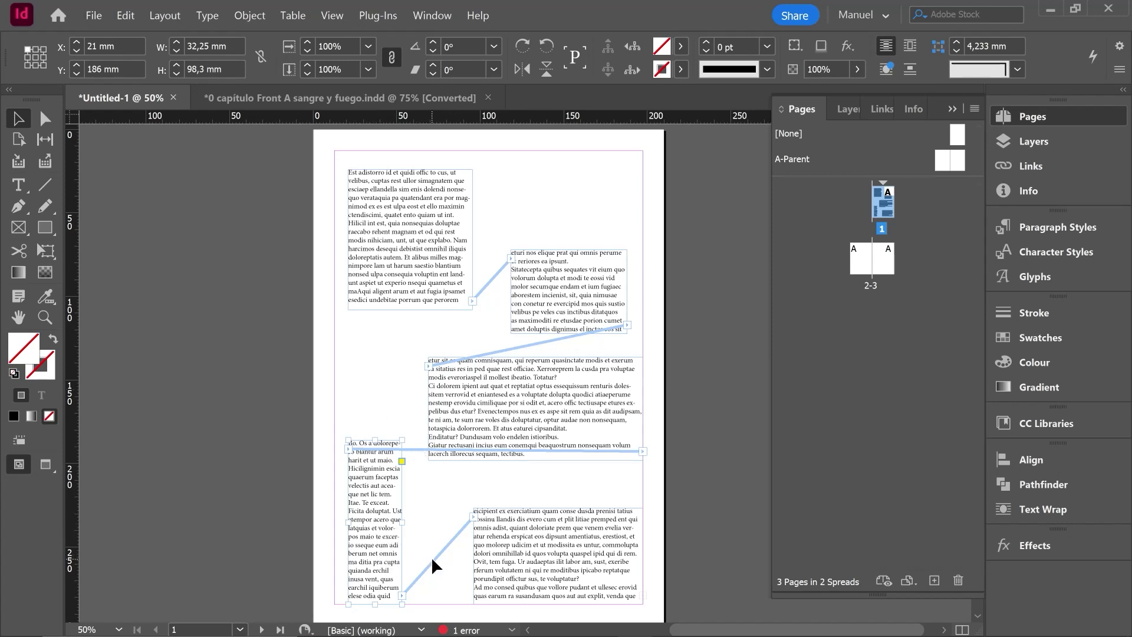
{"action": "left_click", "coordinate": [364, 488]}
{"action": "key", "text": "Delete"}
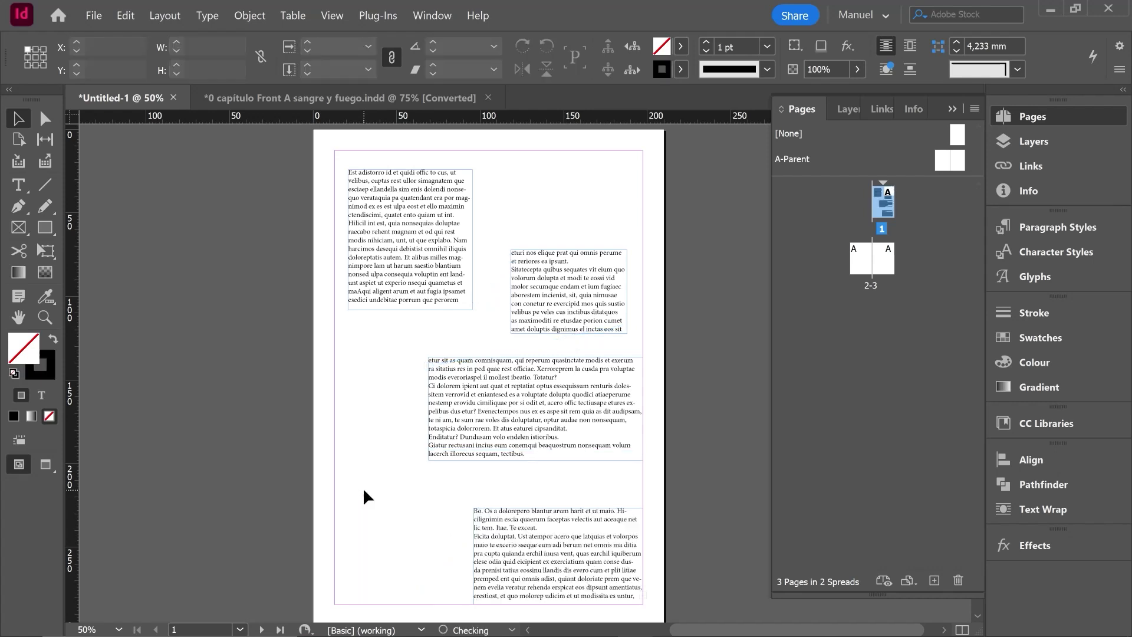
{"action": "left_click", "coordinate": [470, 412]}
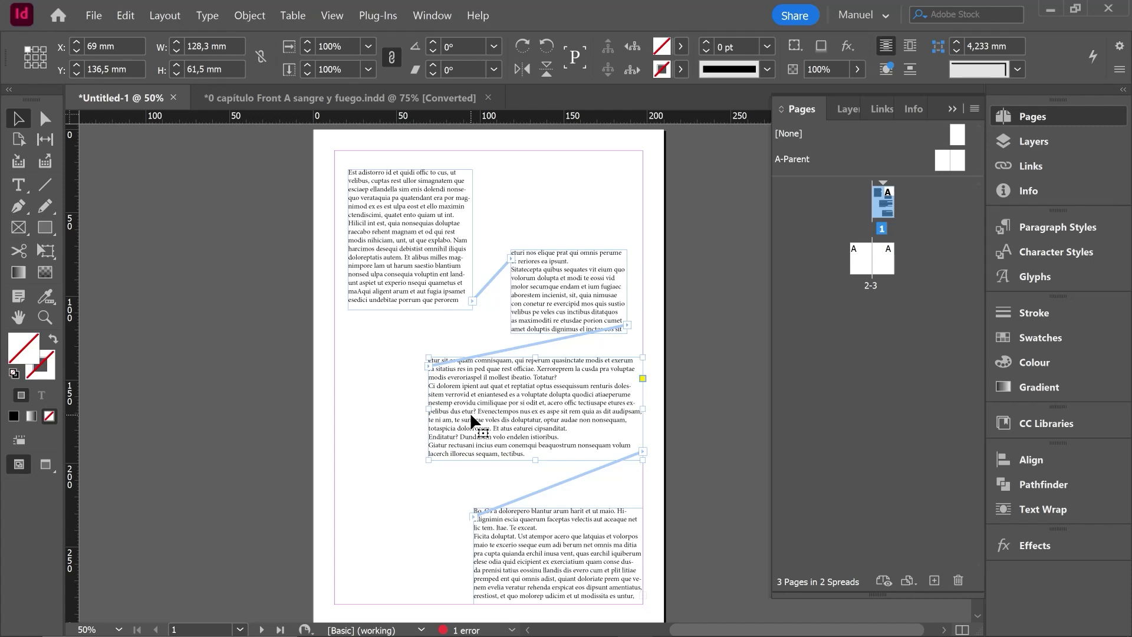
- Delete the upper-right text frame so its text reflows into the mid-right and bottom frames
{"action": "left_click", "coordinate": [547, 287]}
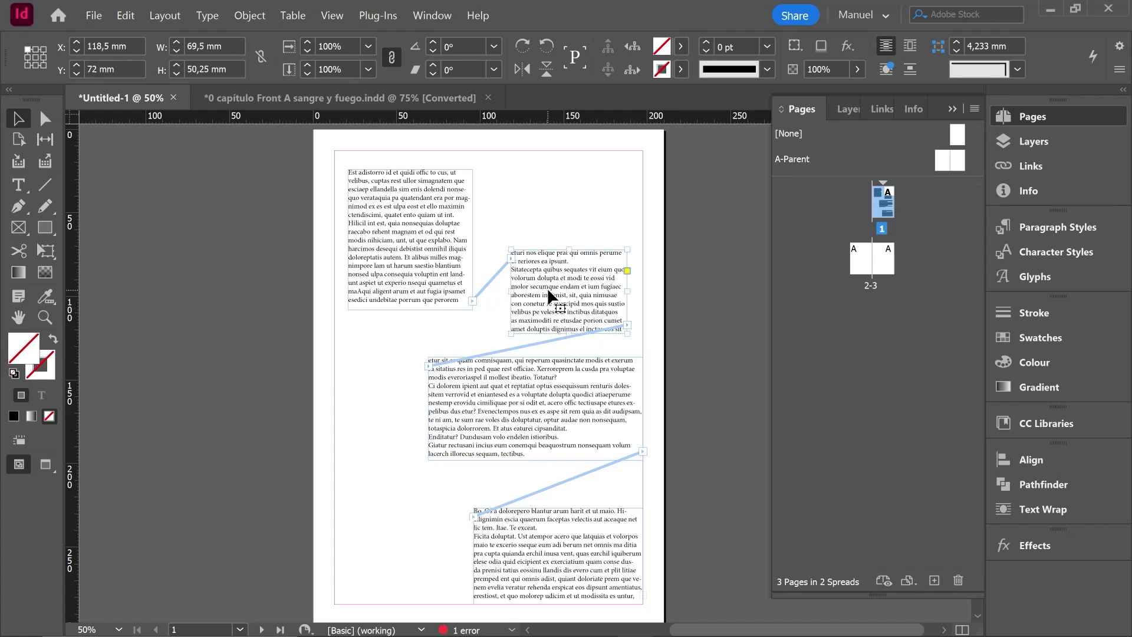
{"action": "key", "text": "Delete"}
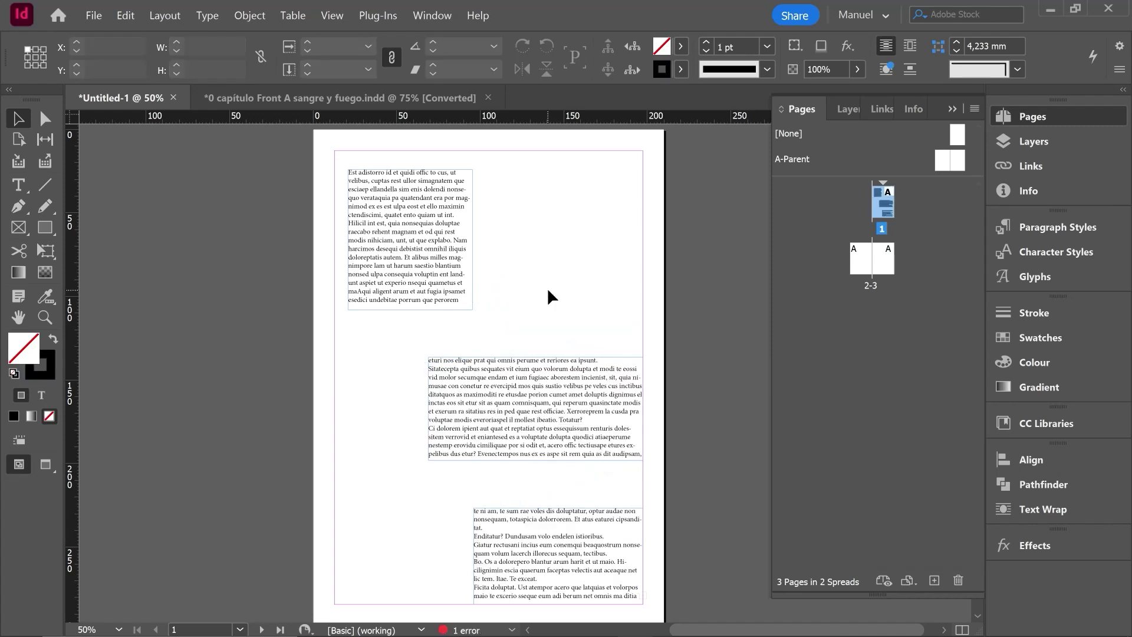